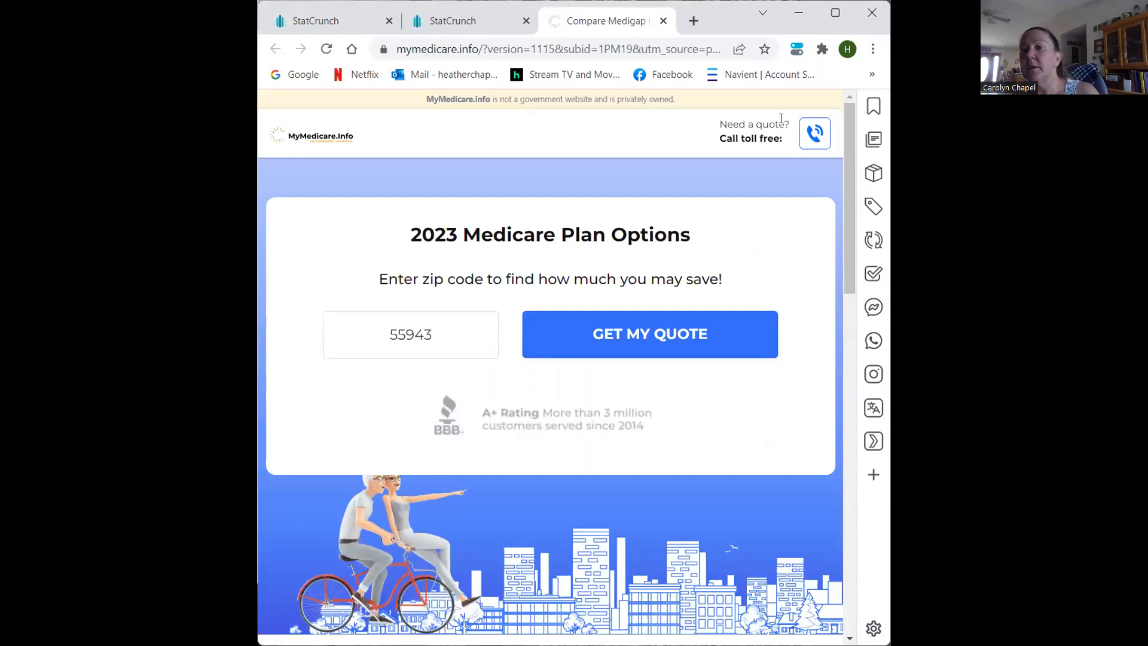
Close the Medicare ad page in the maximized browser window and move the Binomial Calculator clear of the StatCrunch menus.
{"action": "left_click", "coordinate": [836, 13]}
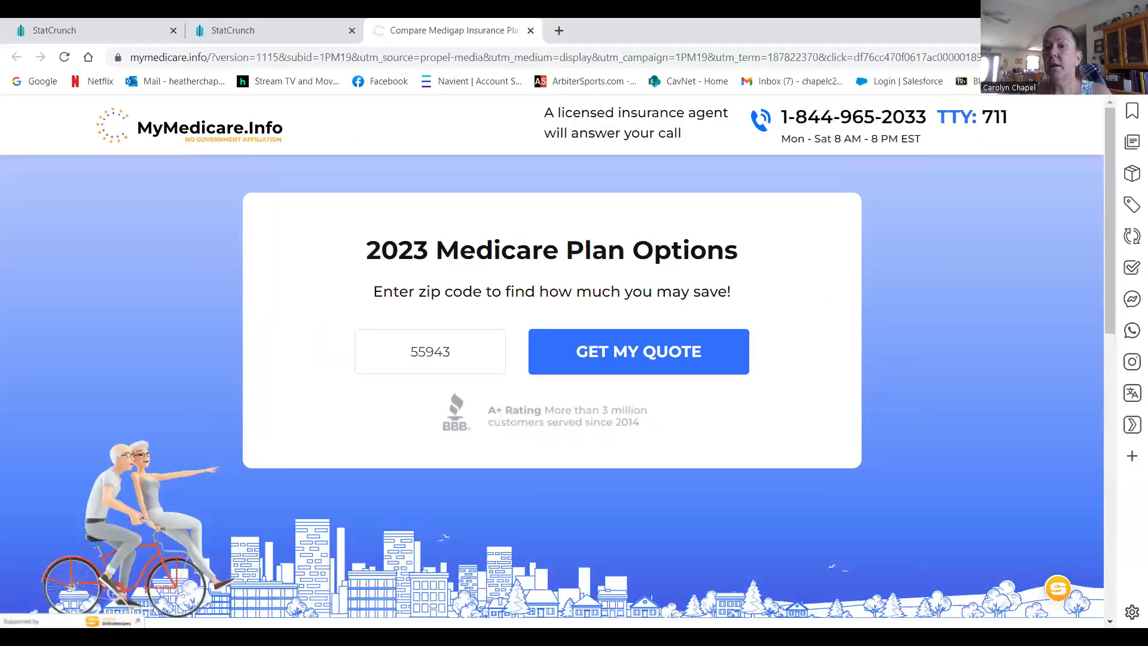
{"action": "left_click", "coordinate": [531, 30]}
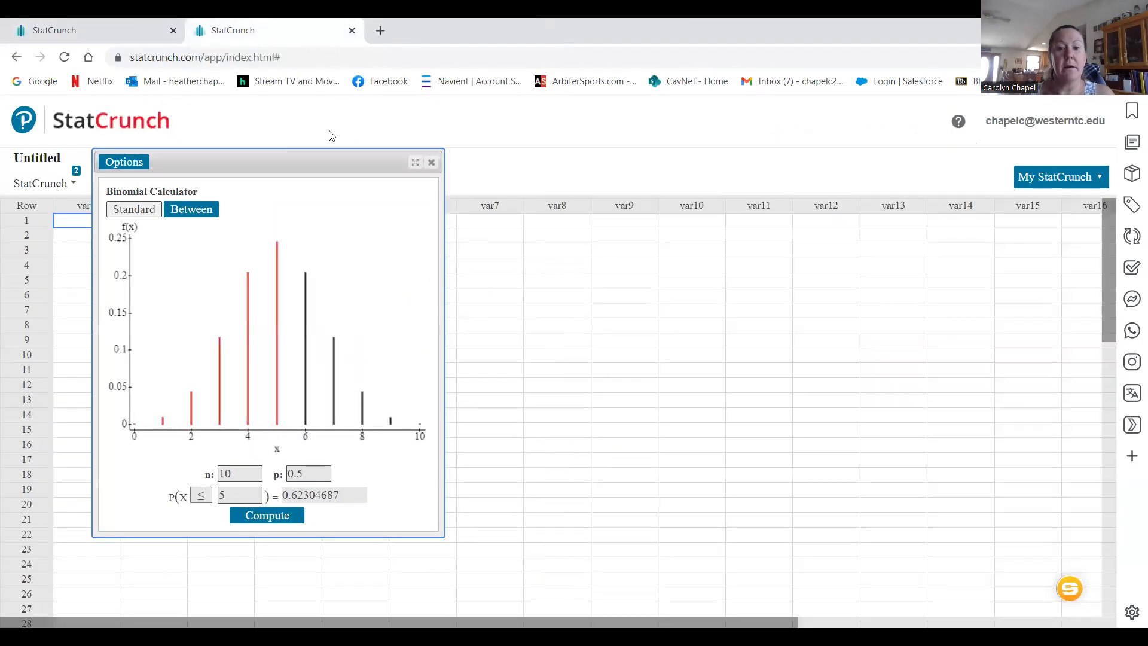
{"action": "left_click_drag", "start_coordinate": [212, 163], "coordinate": [589, 156]}
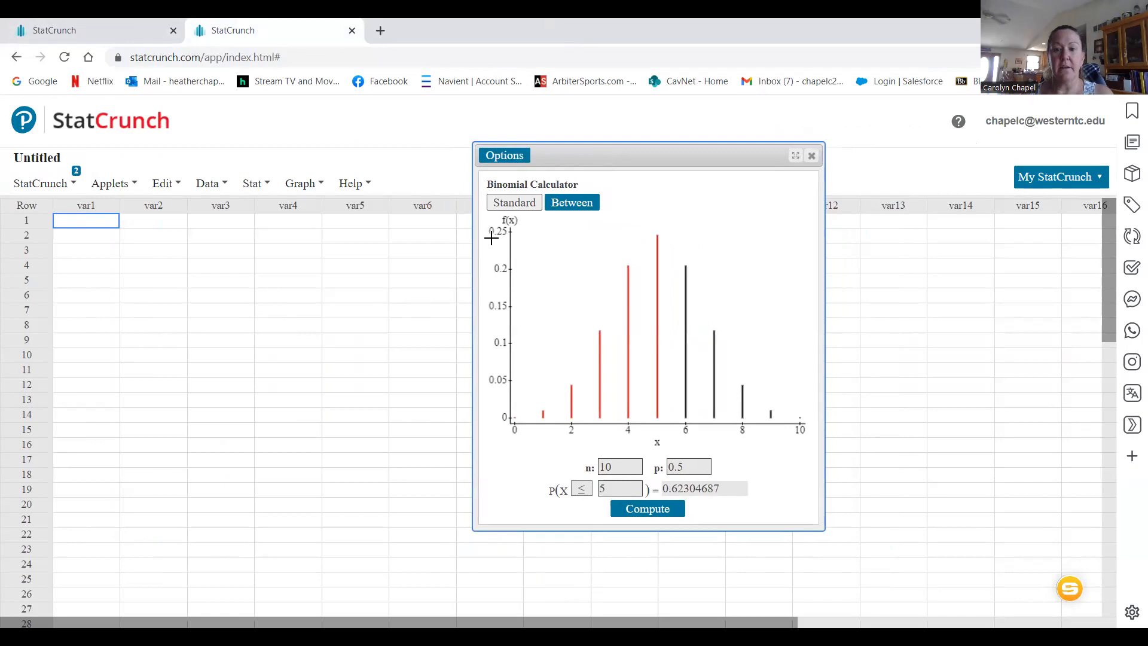
Compute the binomial probability P(X = 5) with n set to 12 and p set to 1/6.
{"action": "double_click", "coordinate": [623, 467]}
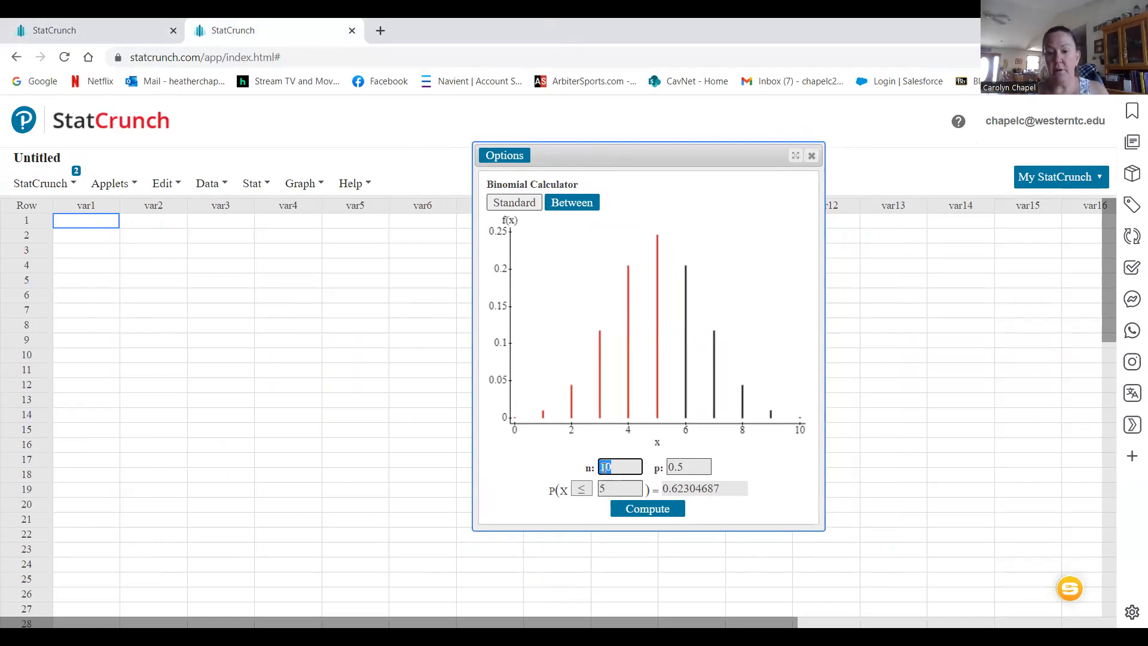
{"action": "type", "text": "12"}
{"action": "key", "text": "Tab"}
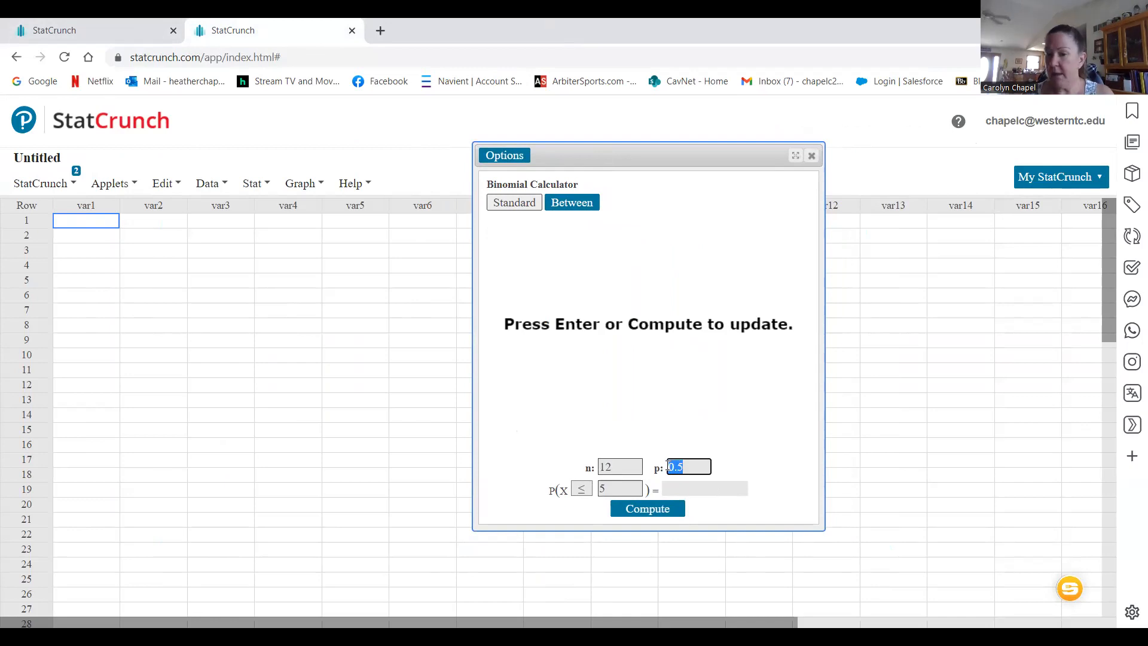
{"action": "type", "text": "1/6"}
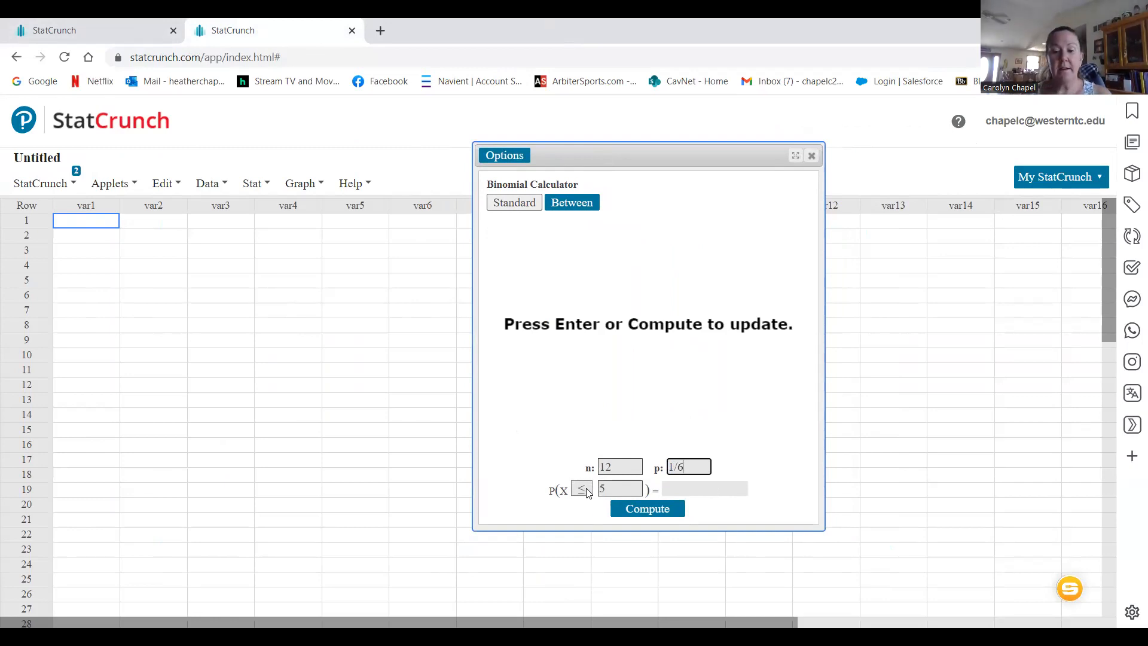
{"action": "left_click", "coordinate": [581, 489]}
{"action": "left_click", "coordinate": [582, 563]}
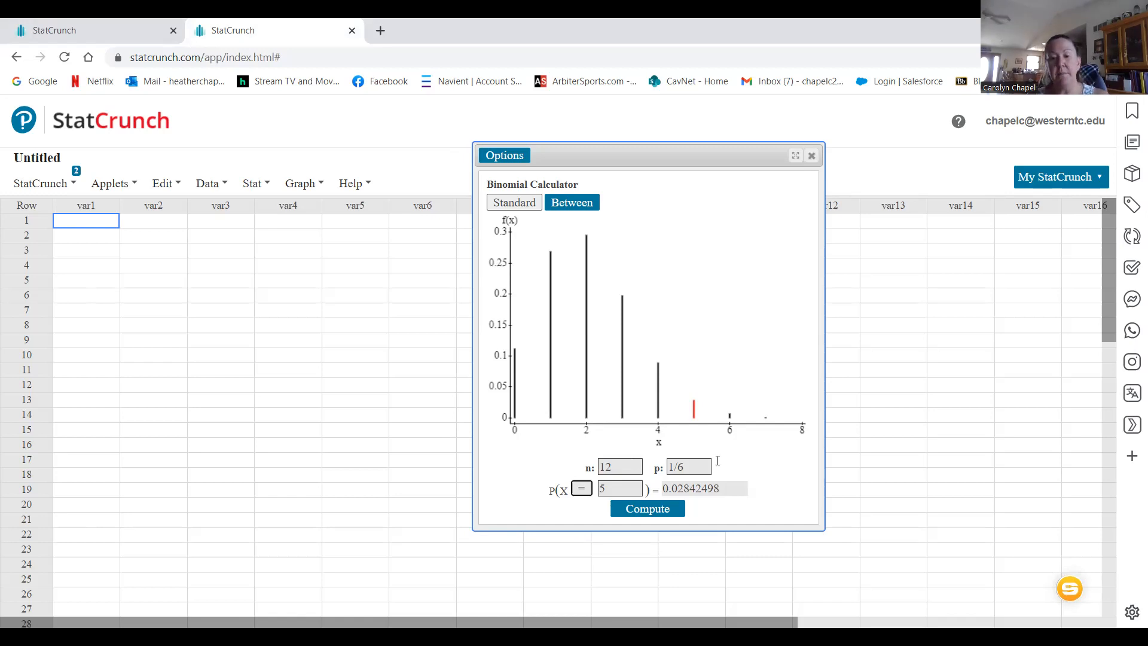
Compute the probability P(X ≤ 3) for the same binomial distribution.
{"action": "left_click", "coordinate": [583, 489]}
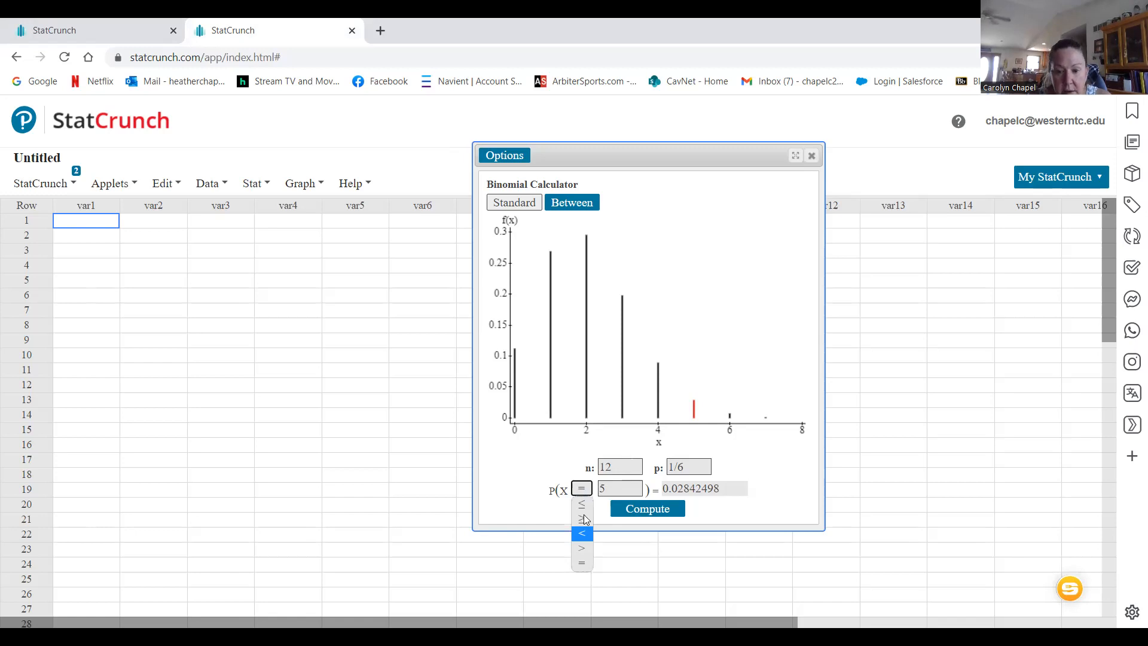
{"action": "left_click", "coordinate": [584, 505]}
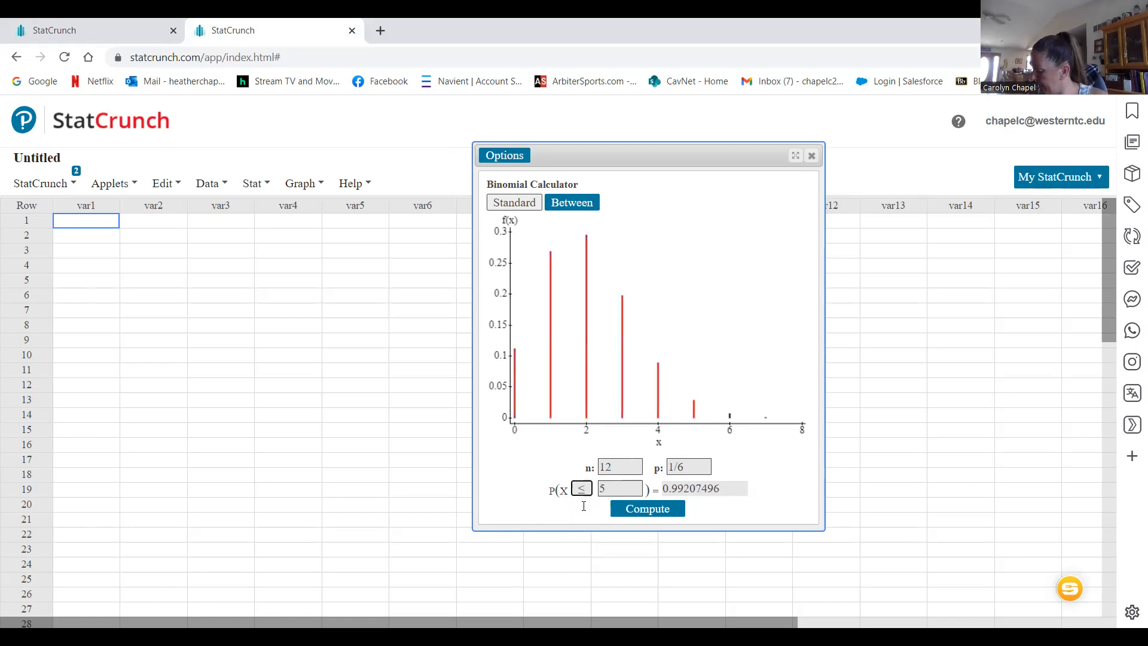
{"action": "left_click", "coordinate": [603, 489]}
{"action": "key", "text": "BackSpace"}
{"action": "type", "text": "3"}
{"action": "left_click", "coordinate": [648, 512]}
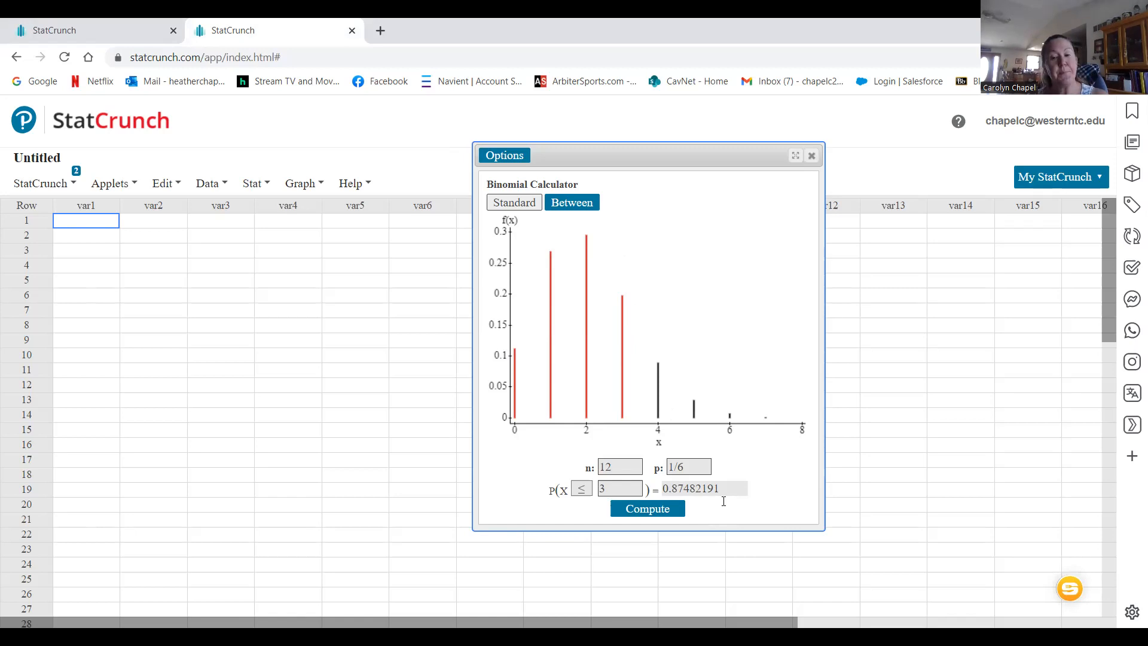
Compute the probability P(X ≥ 5) for the same binomial distribution.
{"action": "left_click", "coordinate": [588, 493]}
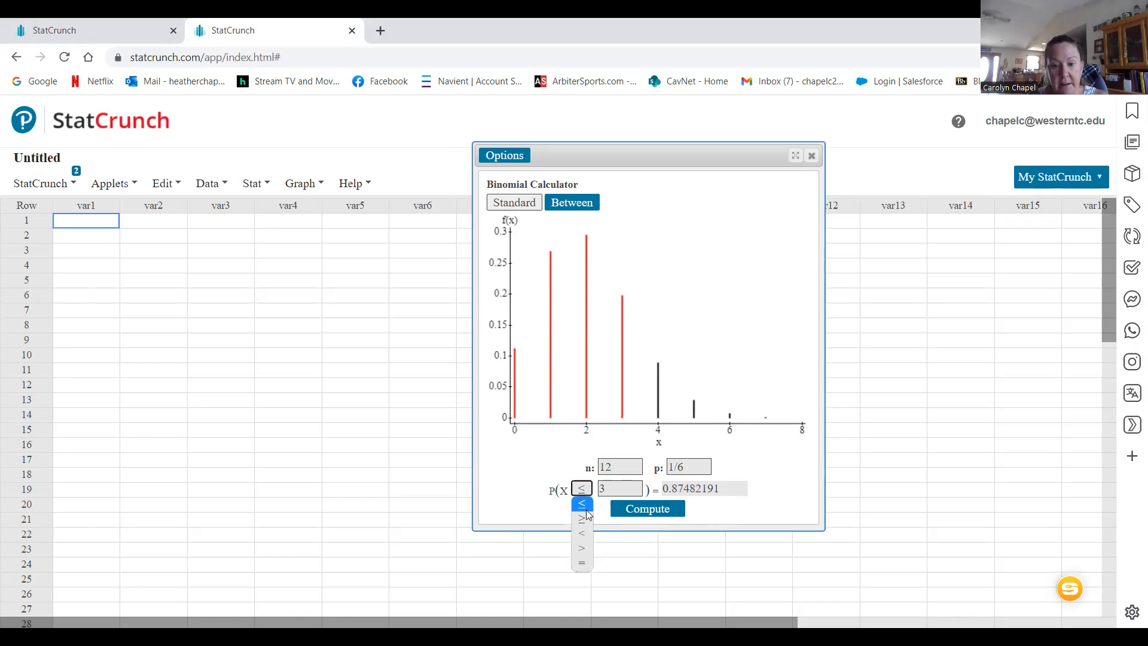
{"action": "left_click", "coordinate": [588, 526]}
{"action": "left_click", "coordinate": [624, 485]}
{"action": "key", "text": "BackSpace"}
{"action": "type", "text": "5"}
{"action": "left_click", "coordinate": [664, 509]}
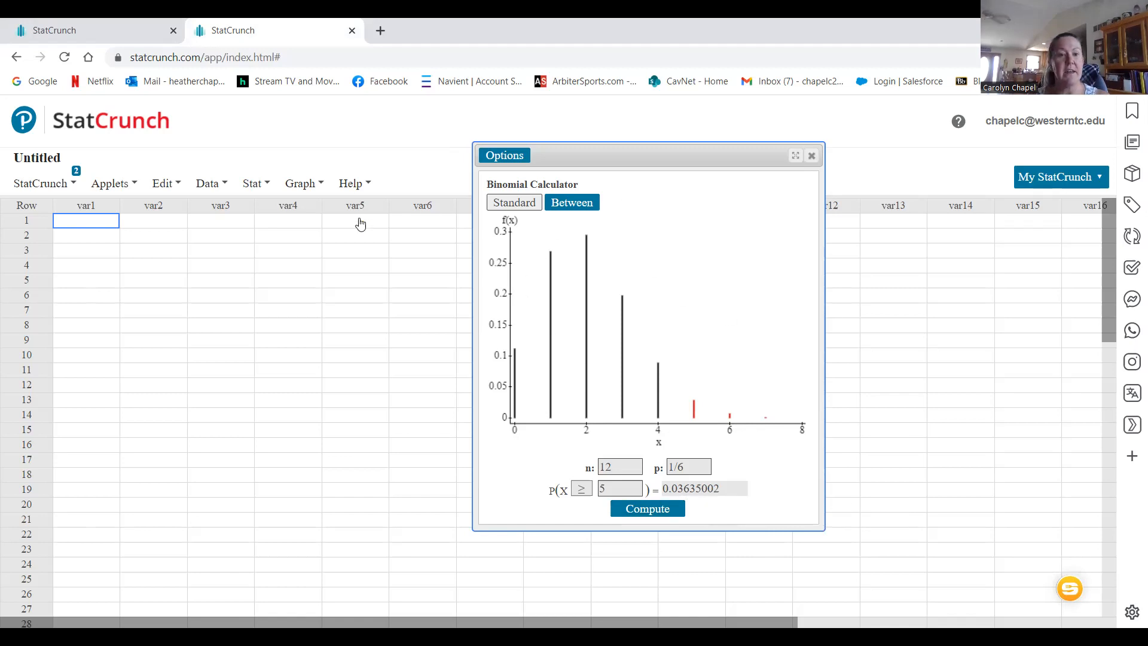
{"action": "left_click", "coordinate": [264, 186]}
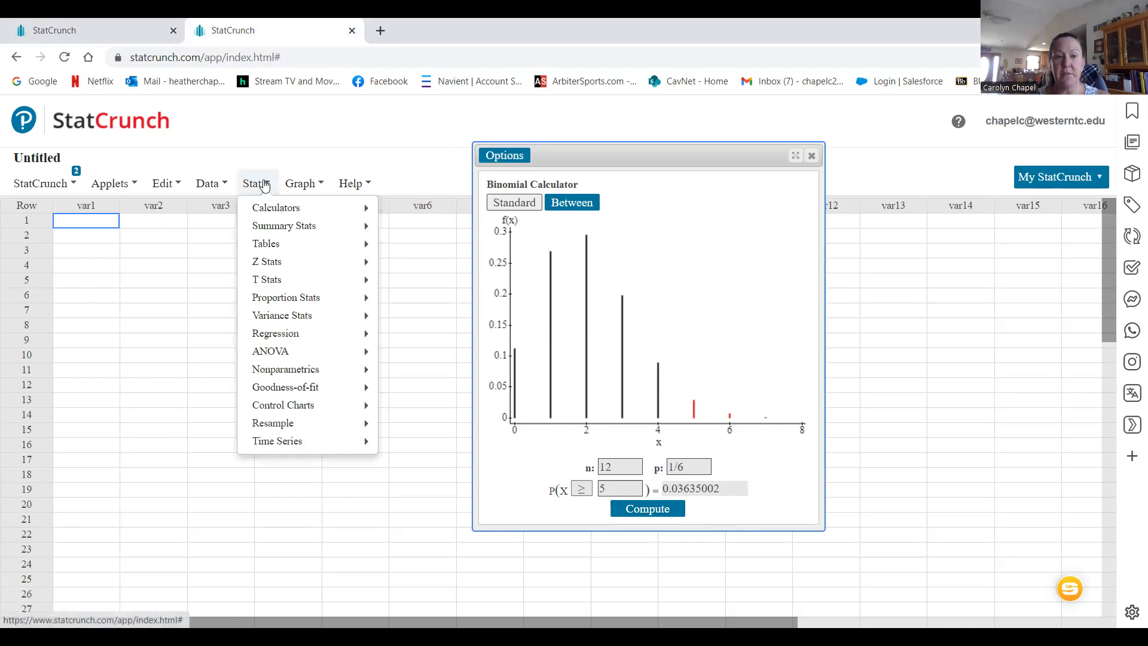
{"action": "mouse_move", "coordinate": [272, 218]}
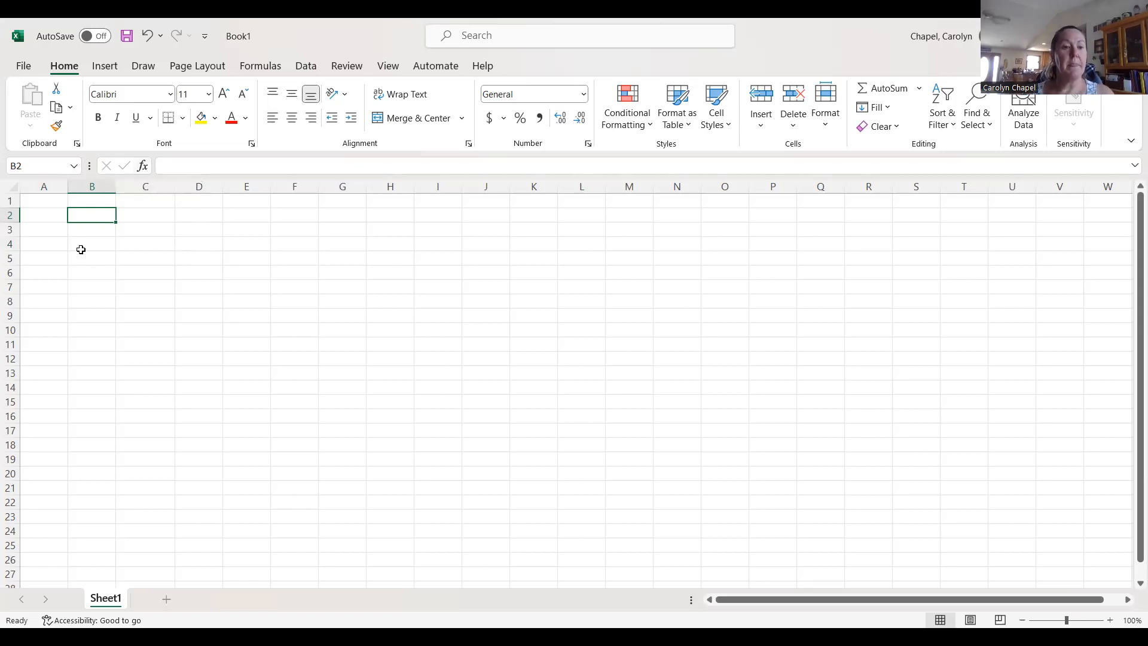
Insert the BINOM.DIST function from the Statistical category into cell B2.
{"action": "left_click", "coordinate": [143, 166]}
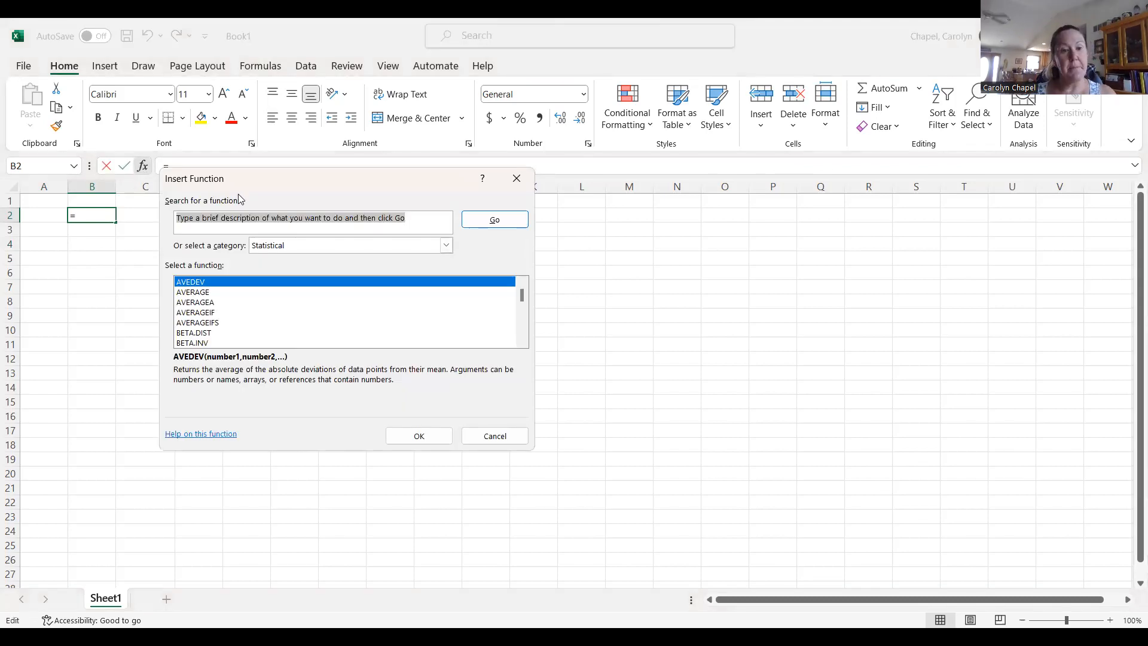
{"action": "left_click", "coordinate": [446, 245]}
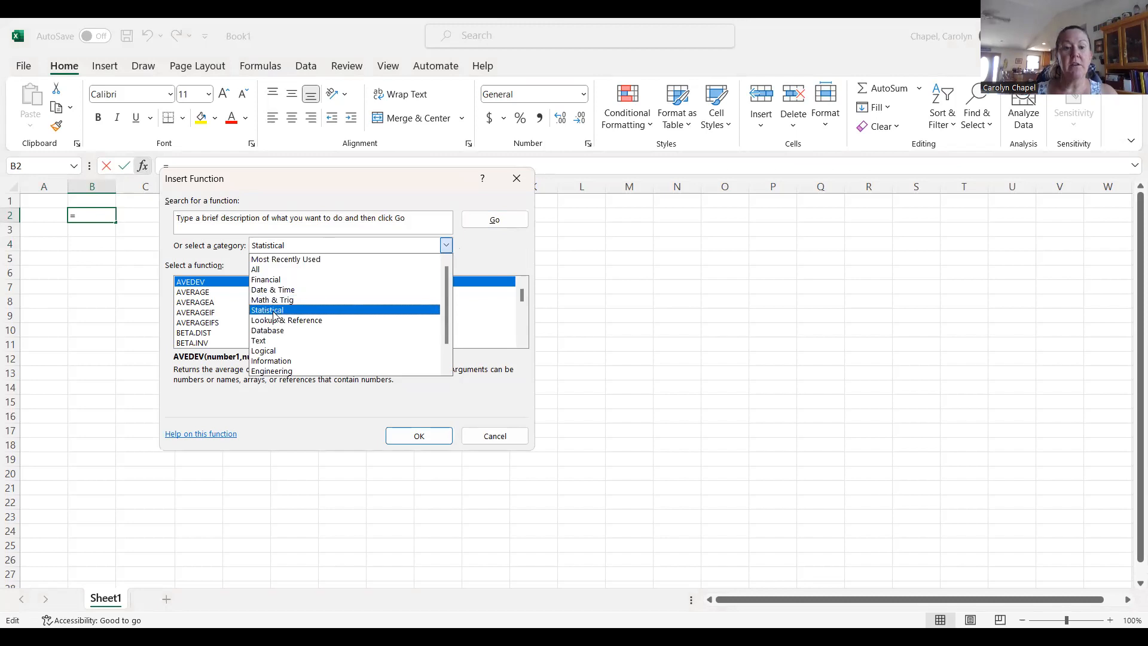
{"action": "left_click", "coordinate": [311, 250]}
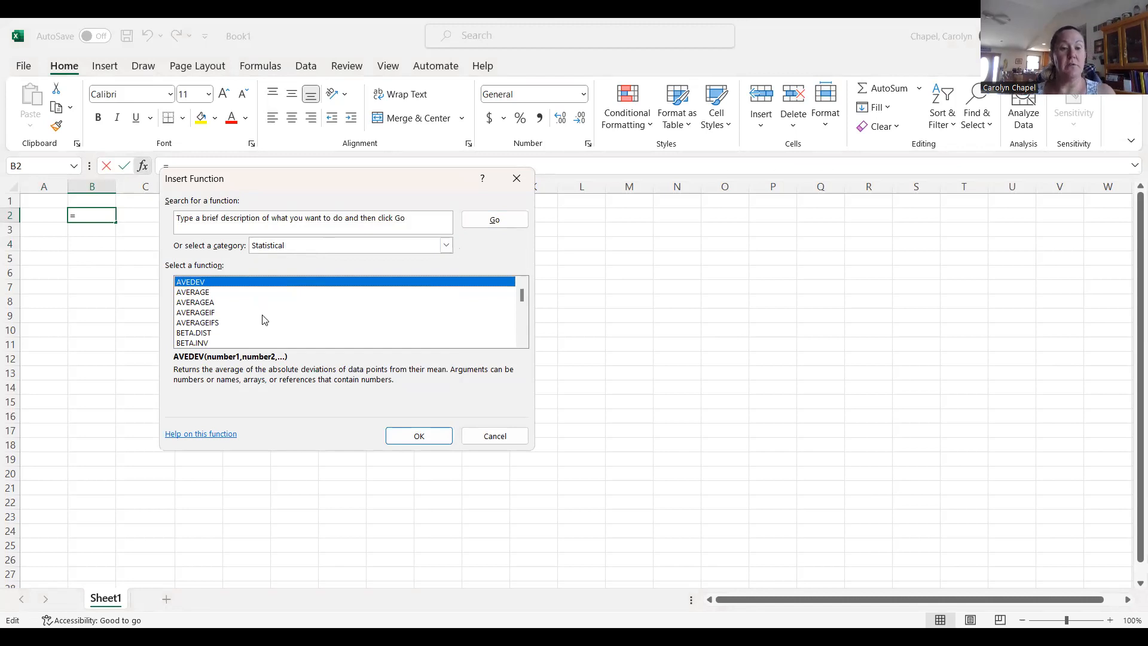
{"action": "scroll", "coordinate": [256, 308], "scroll_direction": "down", "scroll_amount": 1}
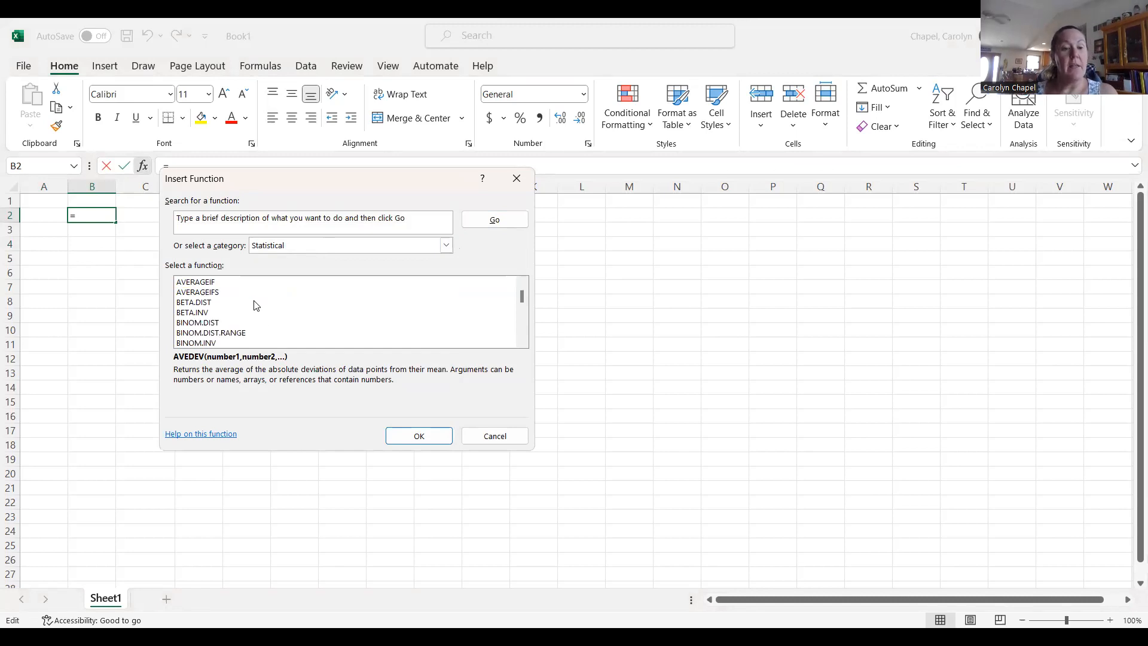
{"action": "left_click", "coordinate": [206, 323]}
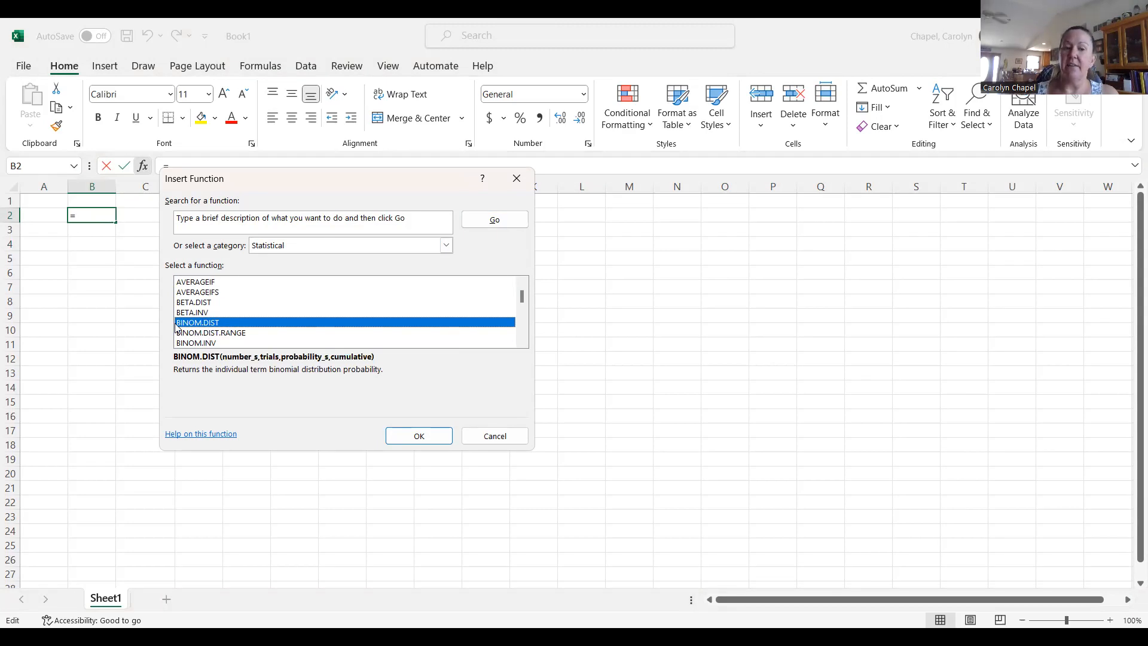
{"action": "left_click", "coordinate": [419, 436]}
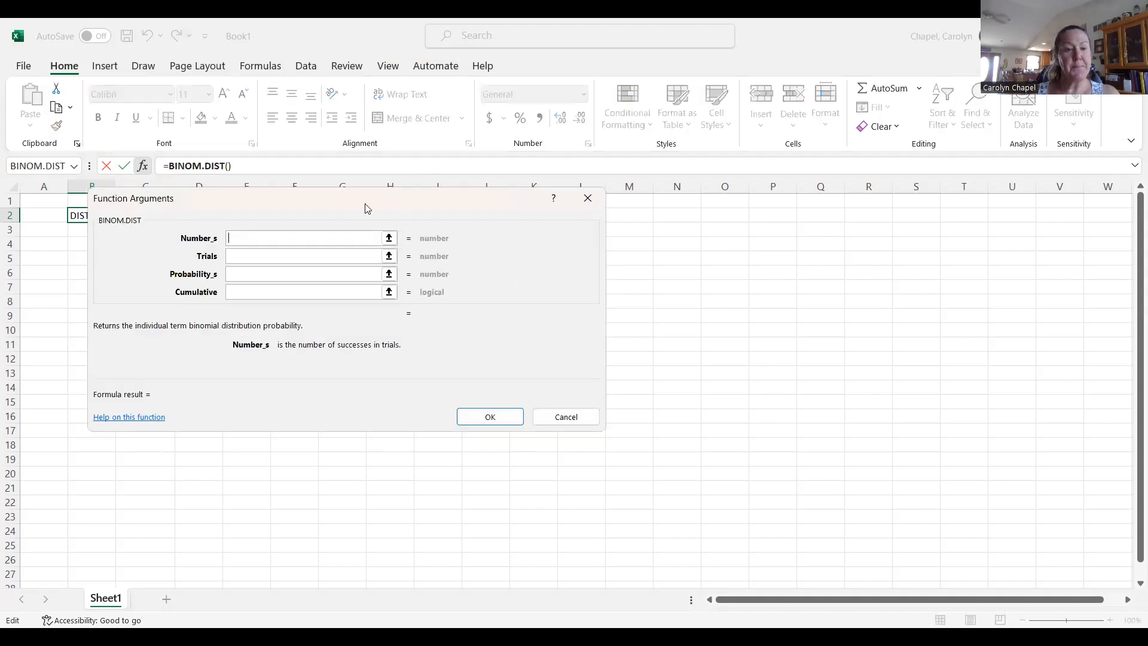
Set the BINOM.DIST arguments to 5 successes, 12 trials, probability 1/6 and cumulative false, and enter the formula.
{"action": "left_click_drag", "start_coordinate": [363, 196], "coordinate": [461, 208]}
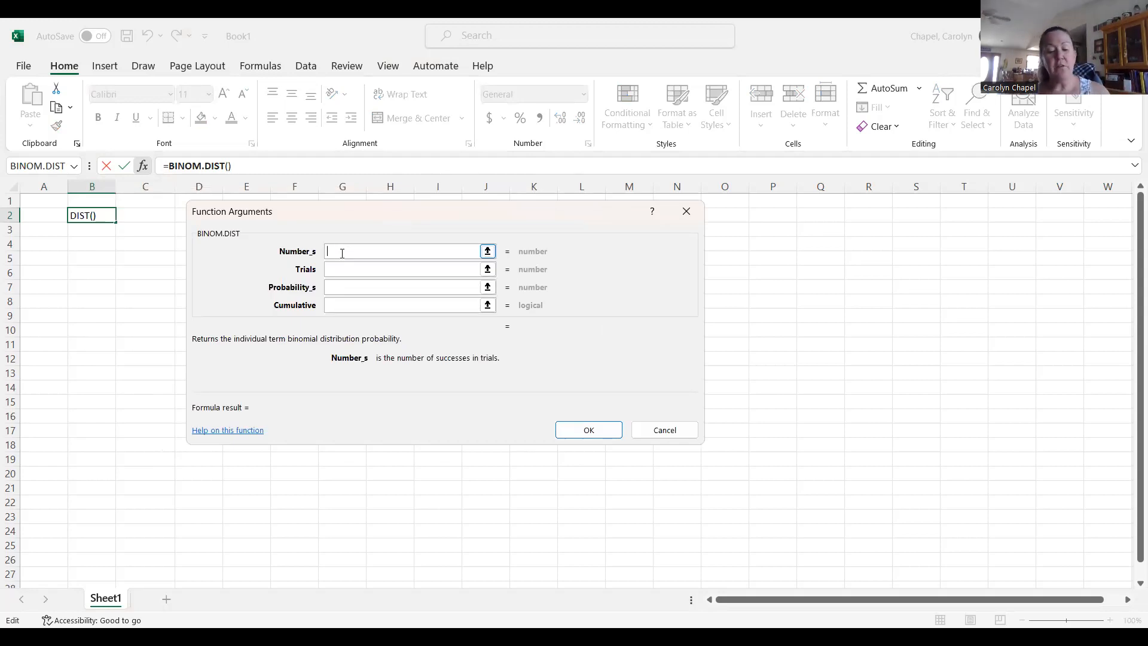
{"action": "type", "text": "5"}
{"action": "left_click", "coordinate": [335, 269]}
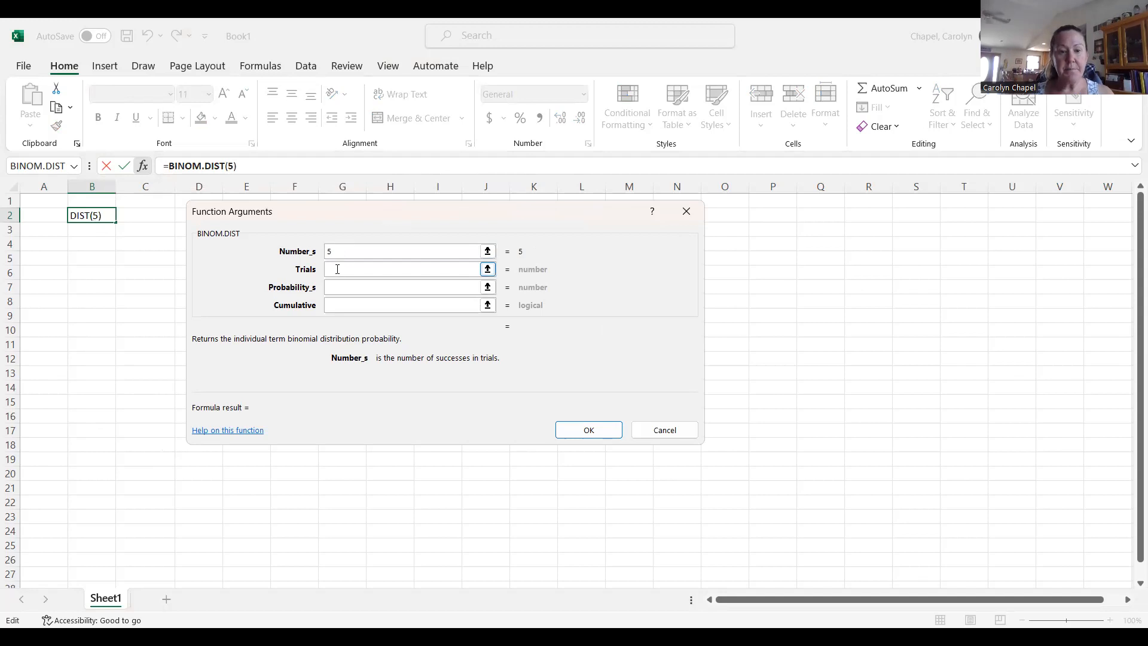
{"action": "type", "text": "12"}
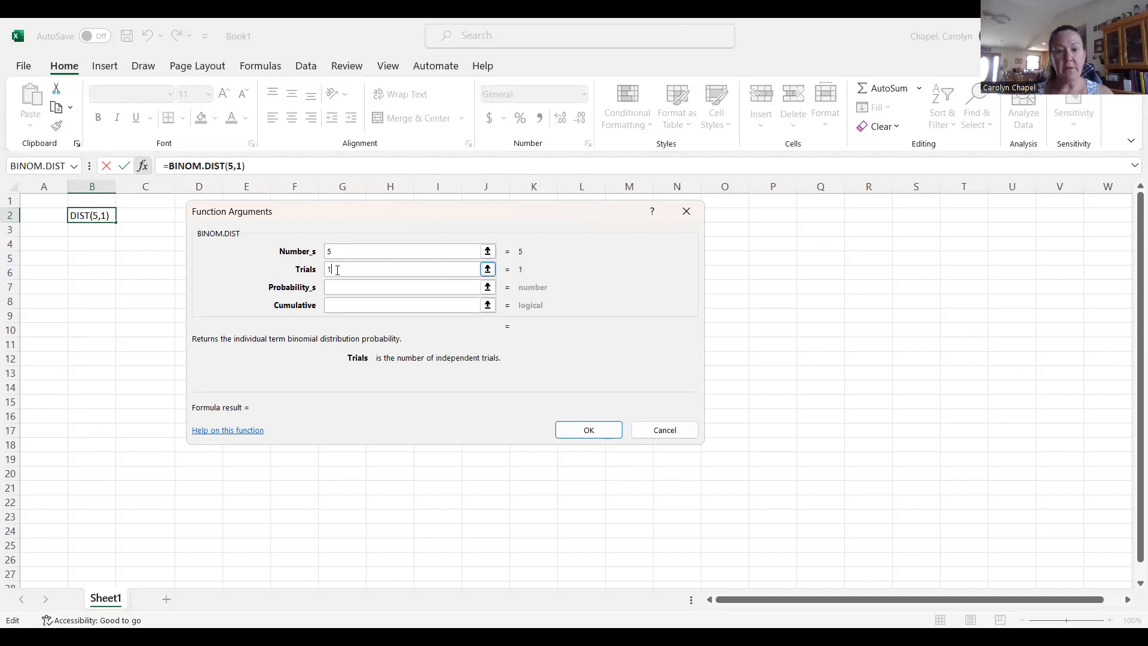
{"action": "left_click", "coordinate": [341, 287]}
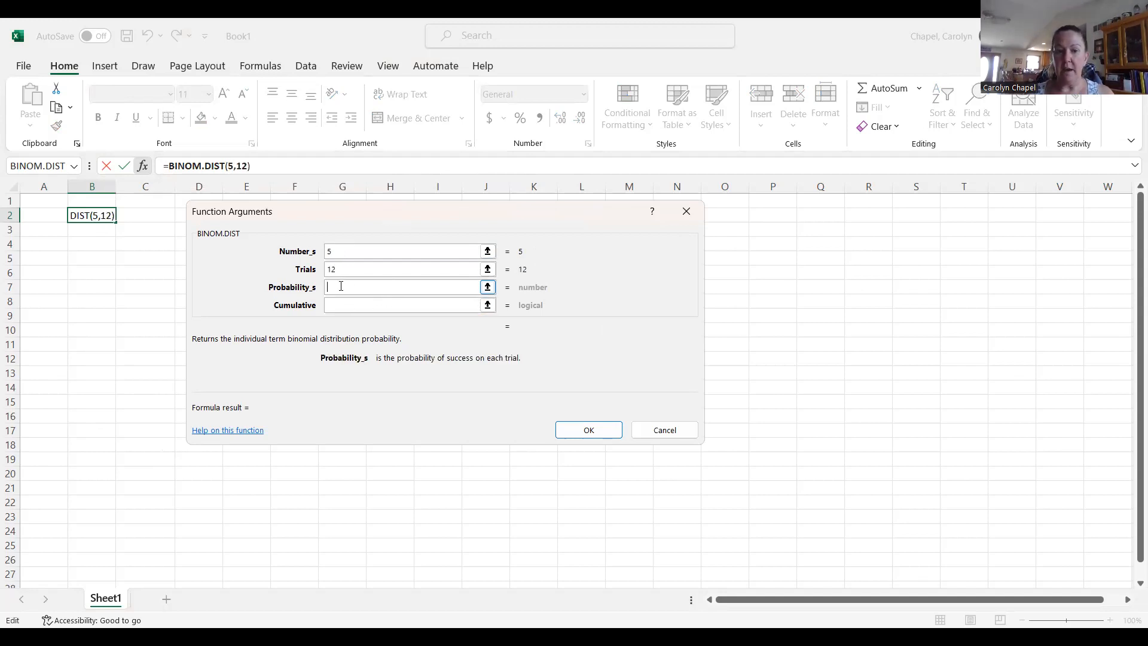
{"action": "type", "text": "1/6"}
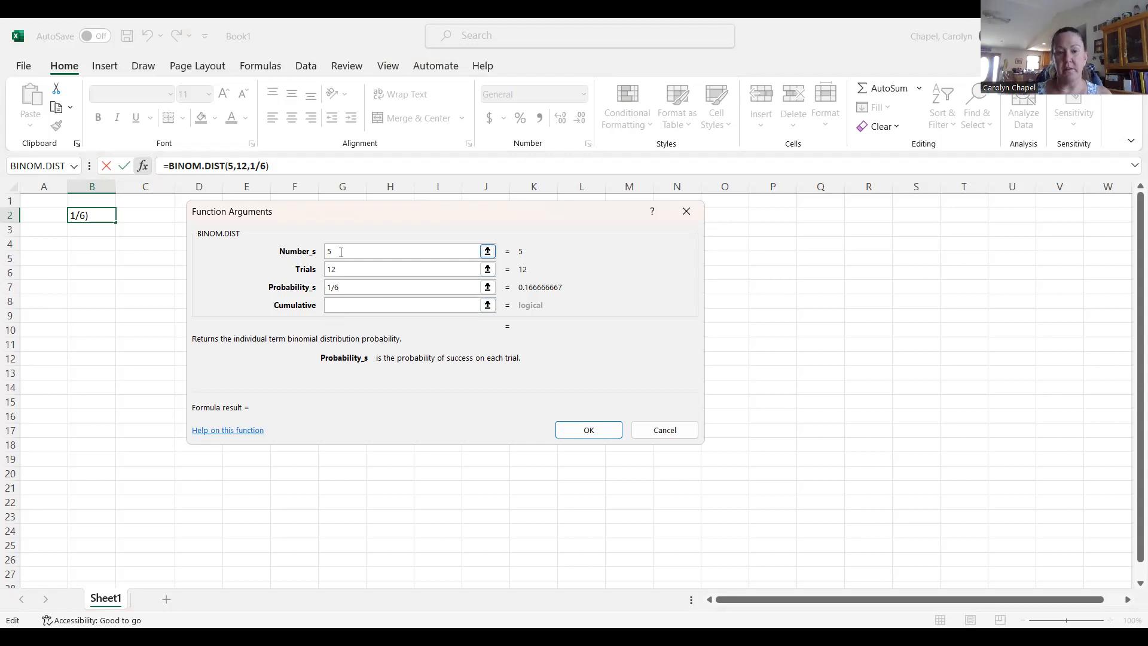
{"action": "left_click", "coordinate": [339, 306]}
{"action": "type", "text": "false"}
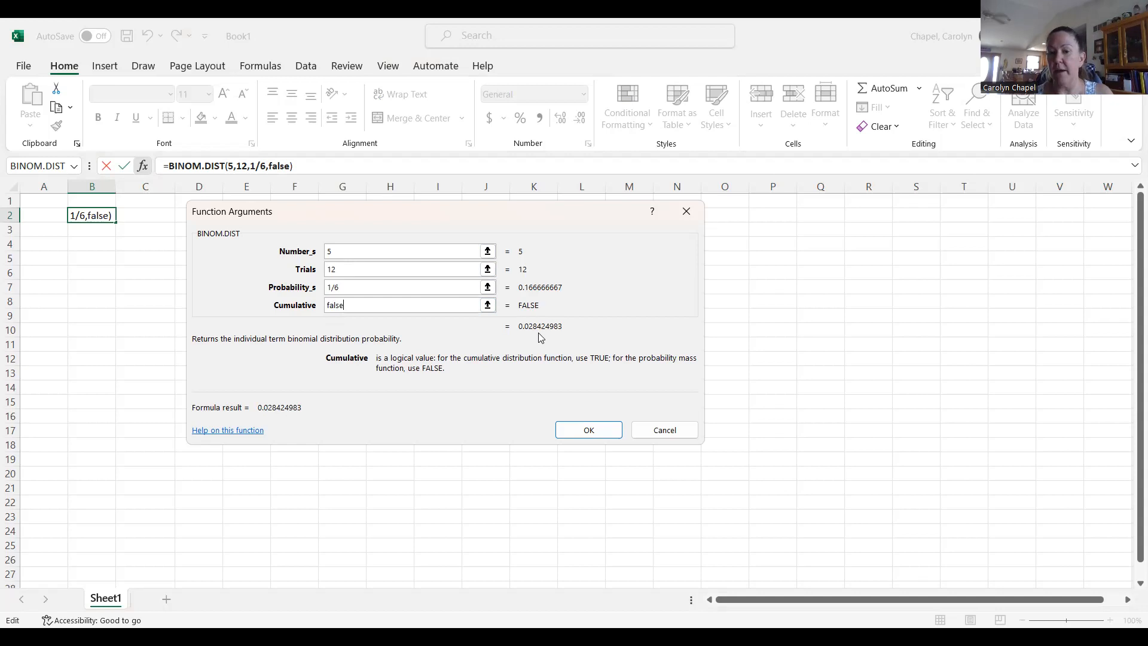
{"action": "left_click", "coordinate": [588, 430]}
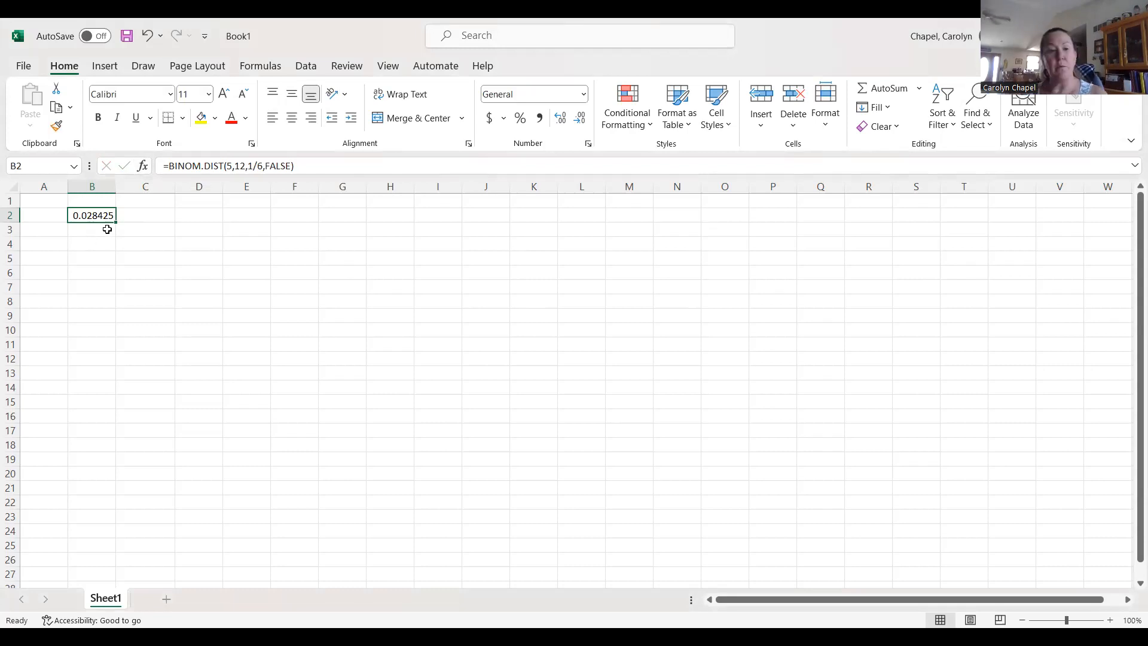
Label the B2 result "x=5" in cell A2 and enter the label "x<=3" in cell A4.
{"action": "left_click", "coordinate": [86, 243]}
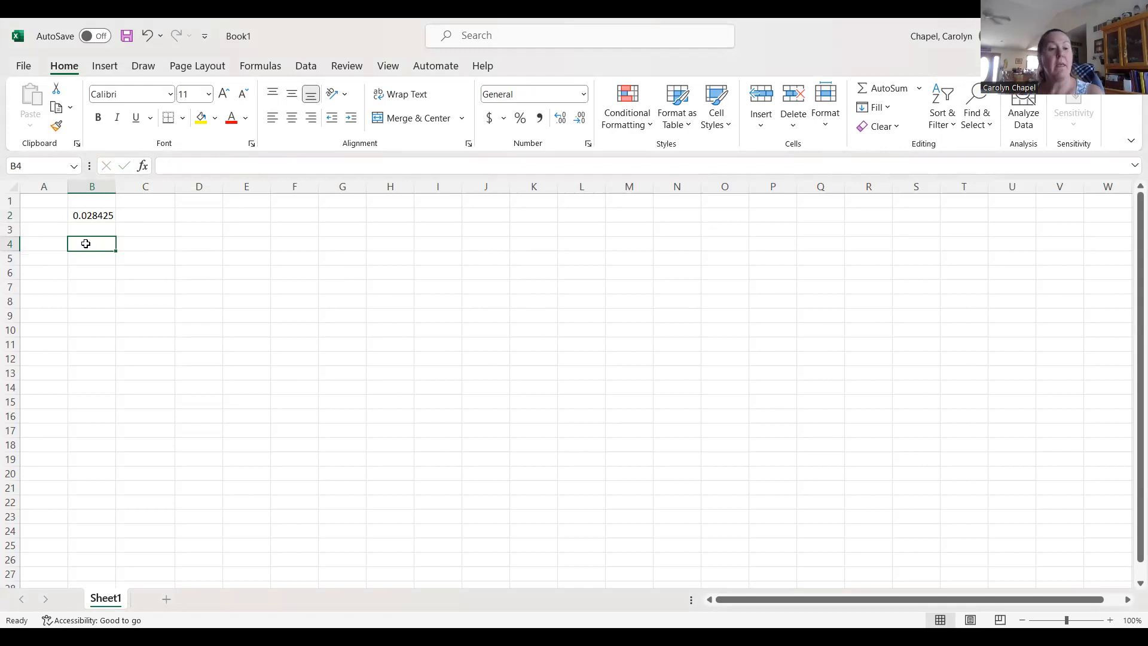
{"action": "left_click", "coordinate": [38, 213]}
{"action": "type", "text": "x=5"}
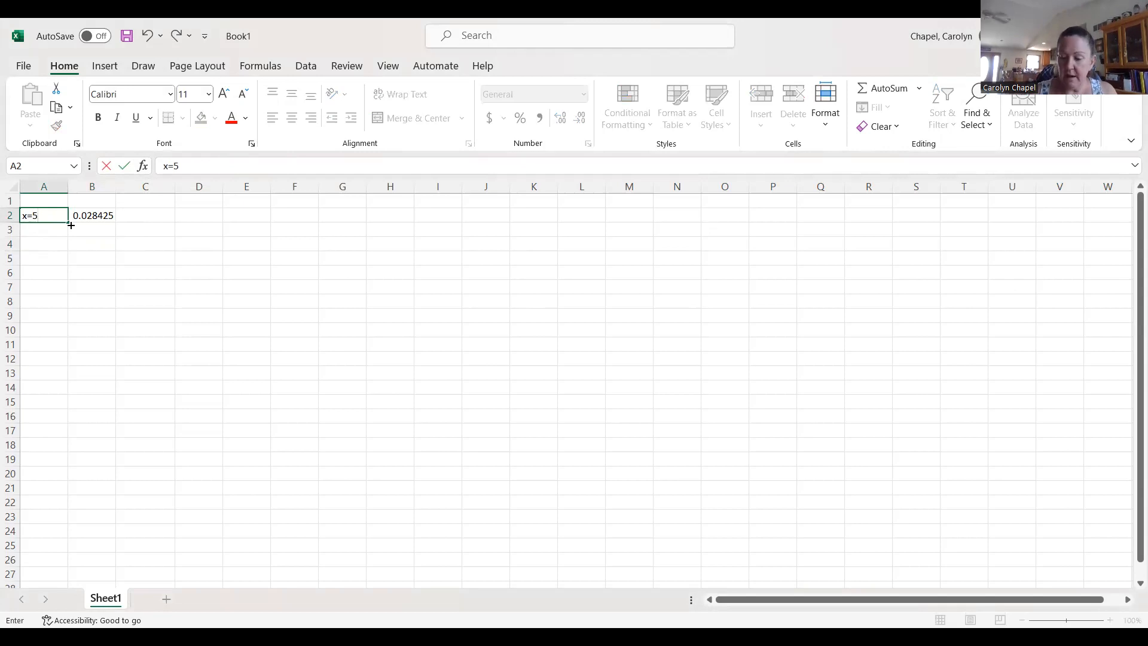
{"action": "key", "text": "Return"}
{"action": "key", "text": "Return"}
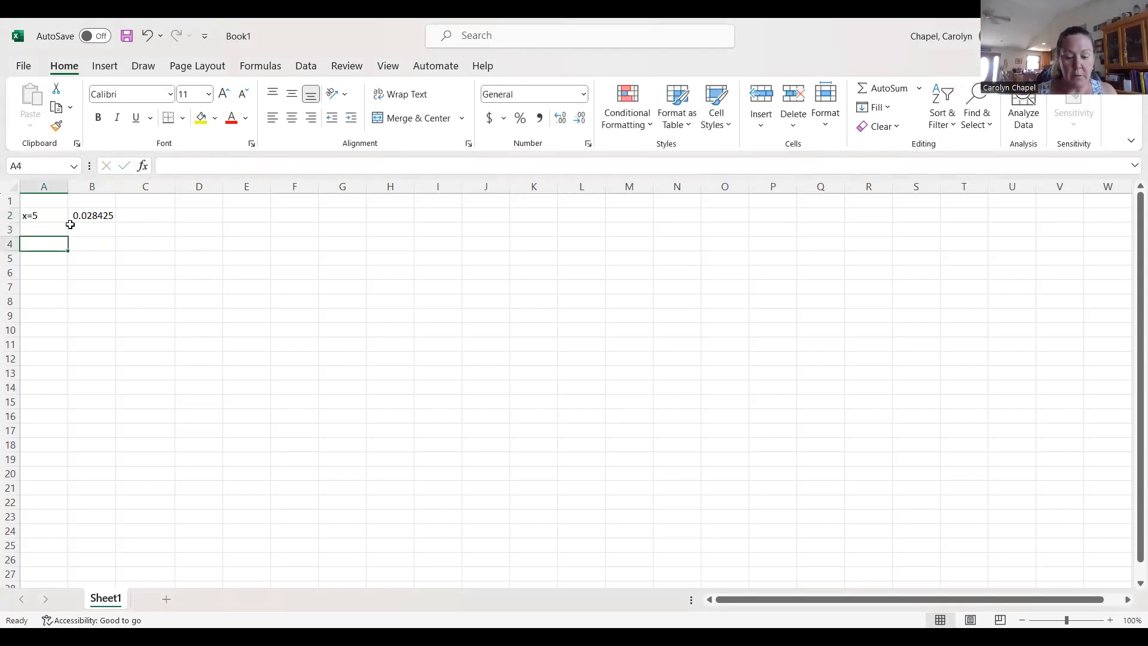
{"action": "type", "text": "x"}
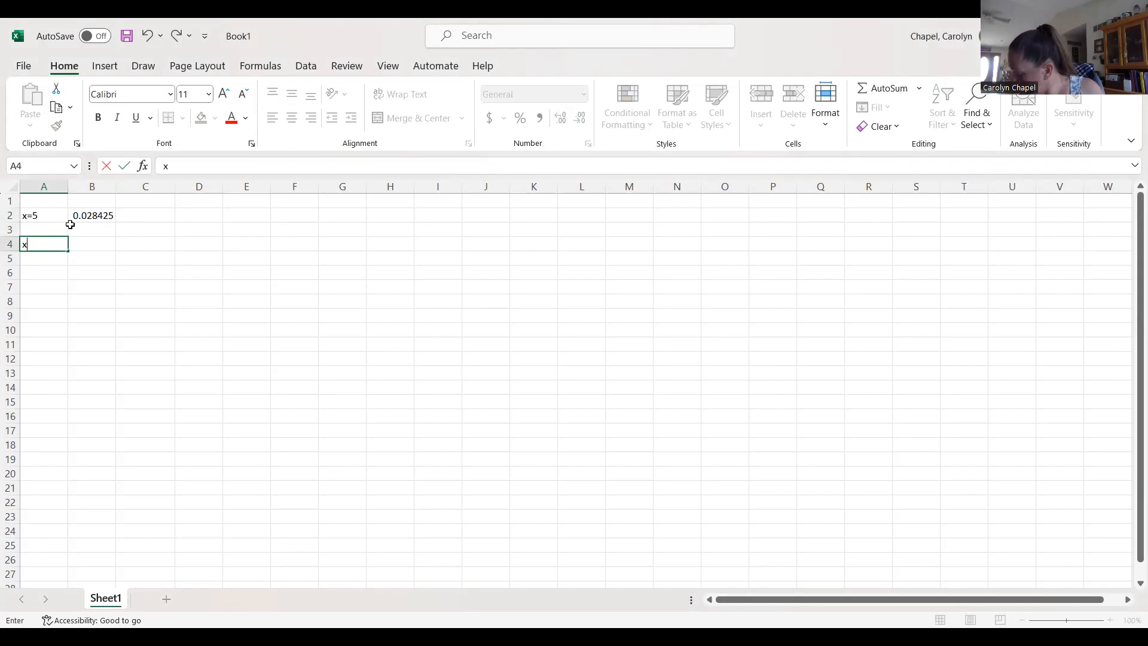
{"action": "type", "text": "<="}
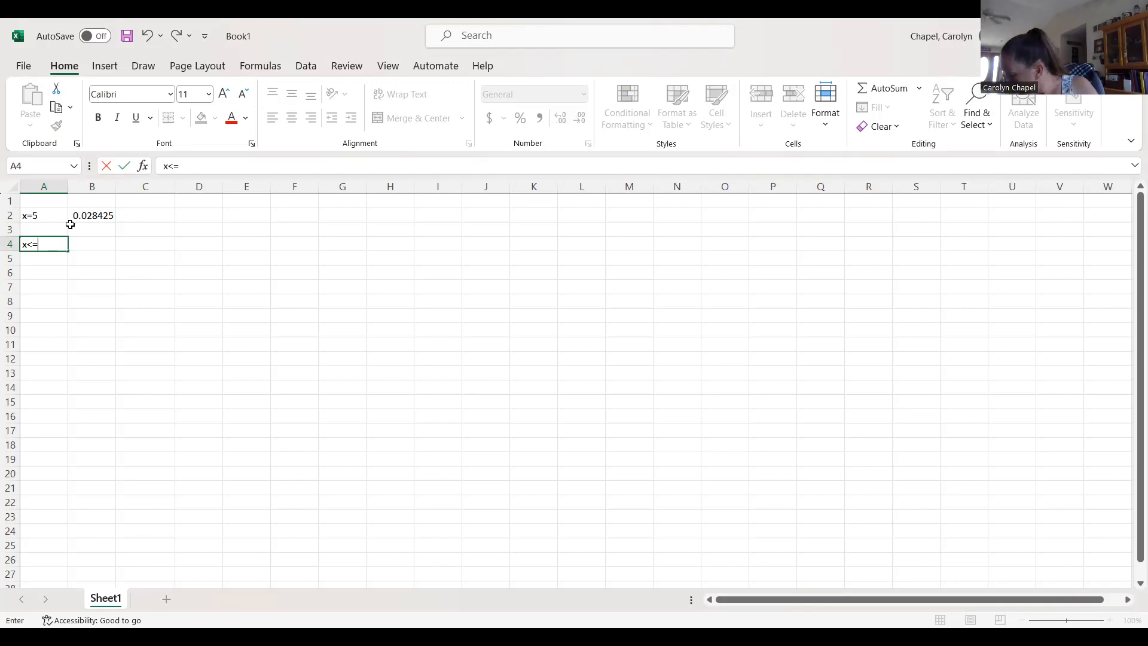
{"action": "type", "text": "3"}
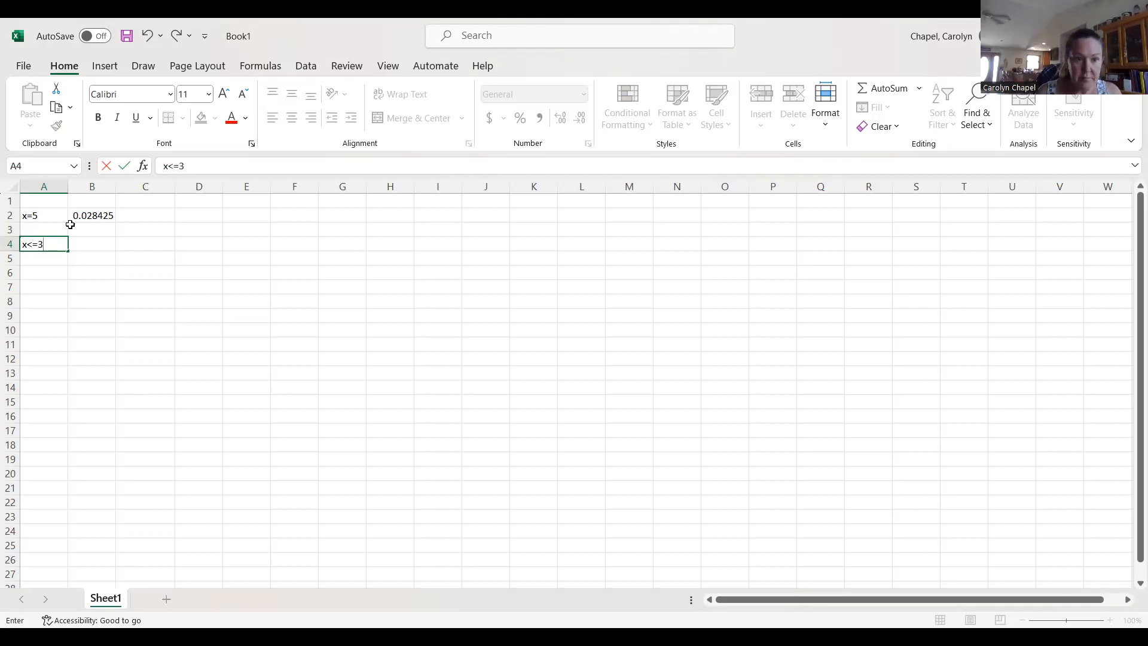
{"action": "key", "text": "Tab"}
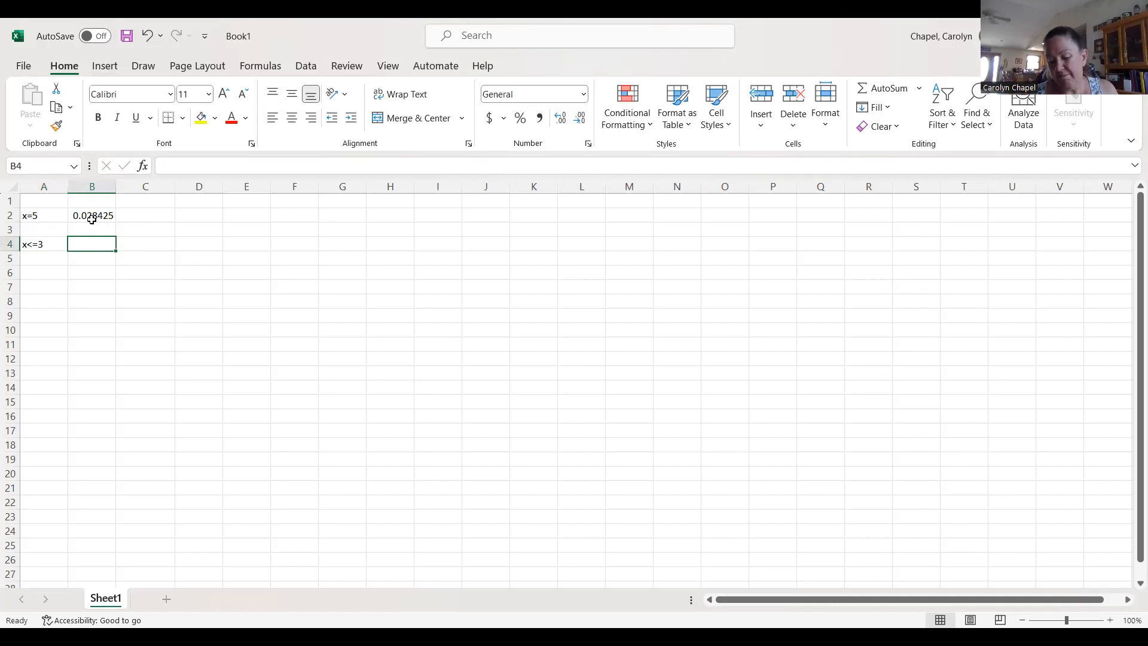
Insert the BINOM.DIST function from the Statistical category into cell B4.
{"action": "left_click", "coordinate": [143, 169]}
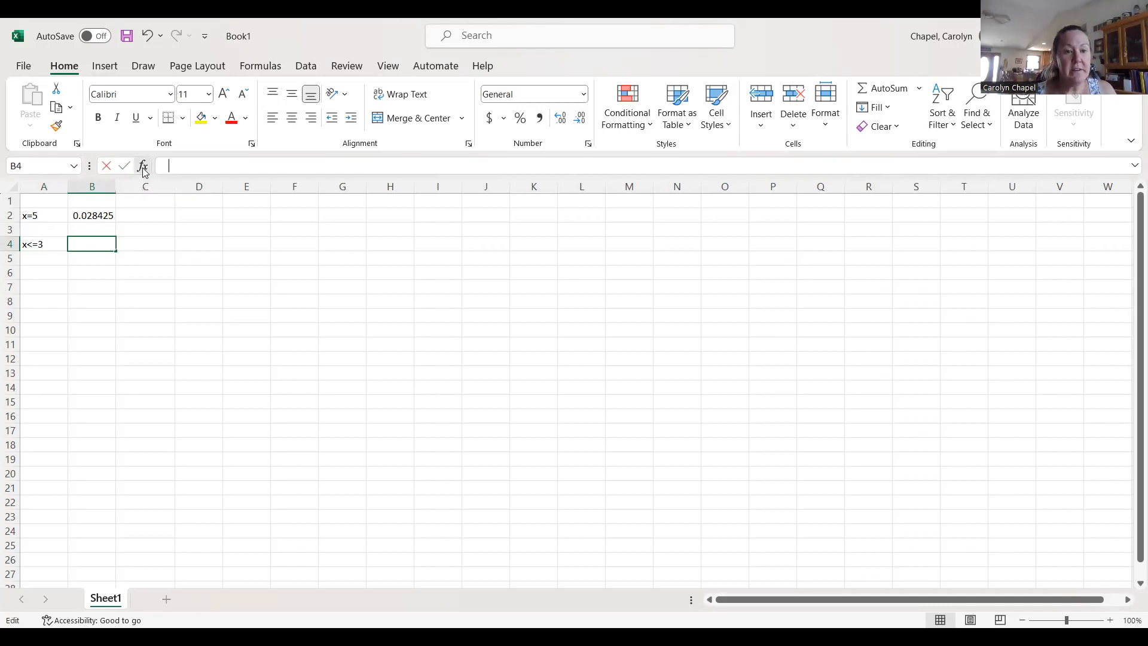
{"action": "scroll", "coordinate": [306, 334], "scroll_direction": "down", "scroll_amount": 1}
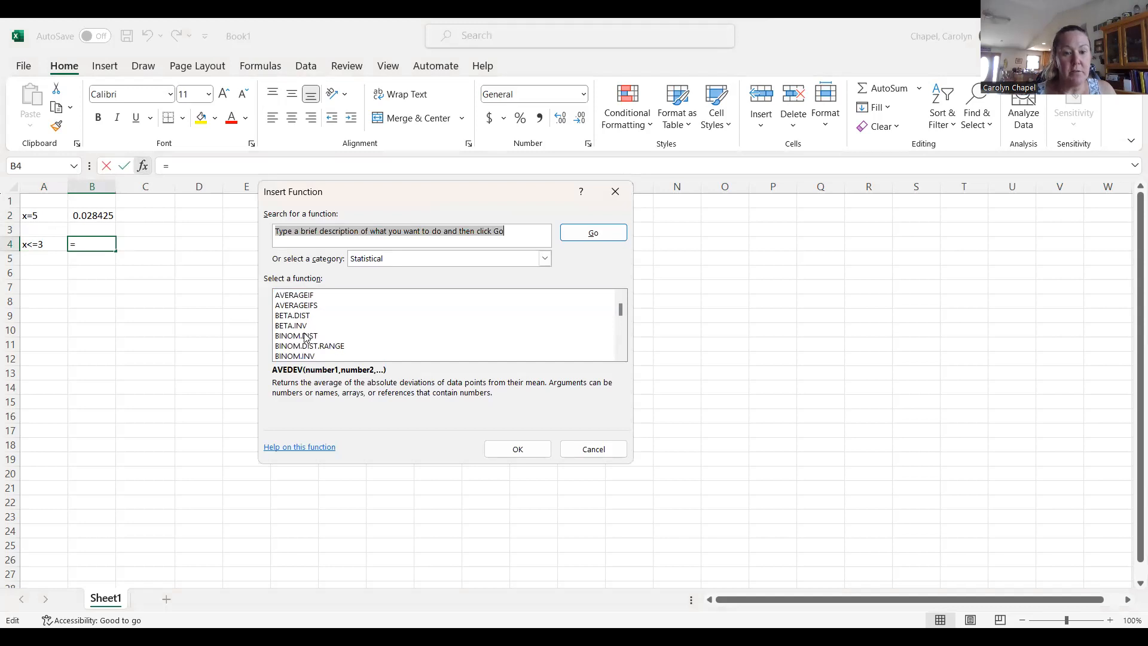
{"action": "left_click", "coordinate": [304, 336]}
{"action": "left_click", "coordinate": [518, 450]}
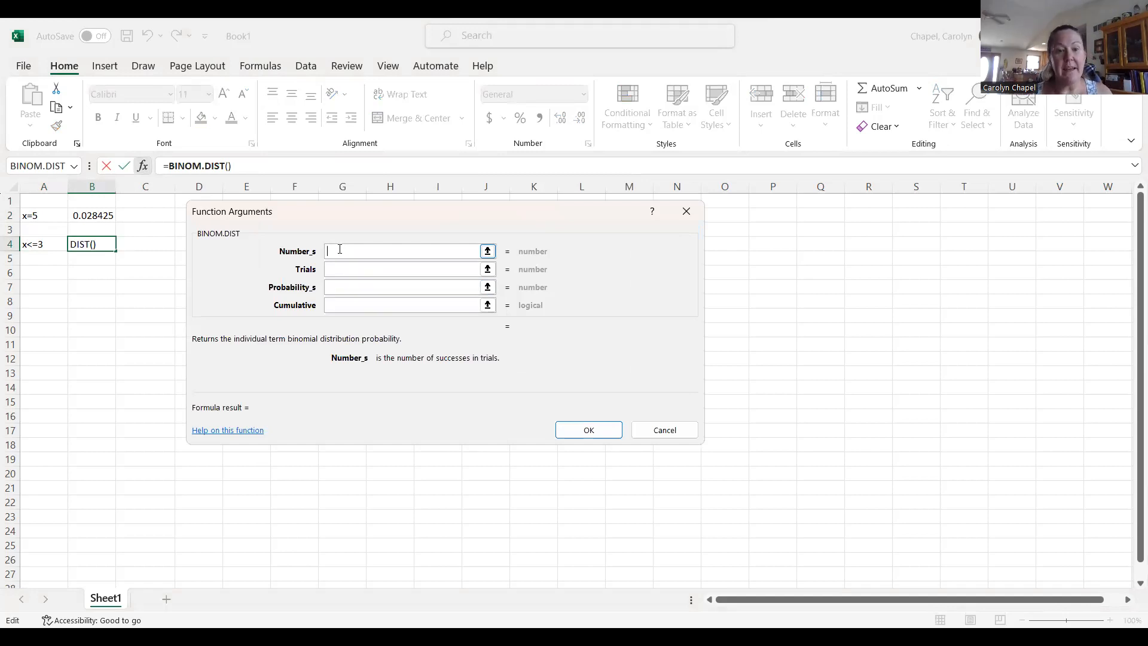
Set the B4 function's arguments to 3 successes, 12 trials, probability 1/6 and cumulative true, and enter the formula.
{"action": "type", "text": "3"}
{"action": "left_click", "coordinate": [345, 267]}
{"action": "type", "text": "12"}
{"action": "left_click", "coordinate": [344, 288]}
{"action": "type", "text": "1/6"}
{"action": "left_click", "coordinate": [342, 307]}
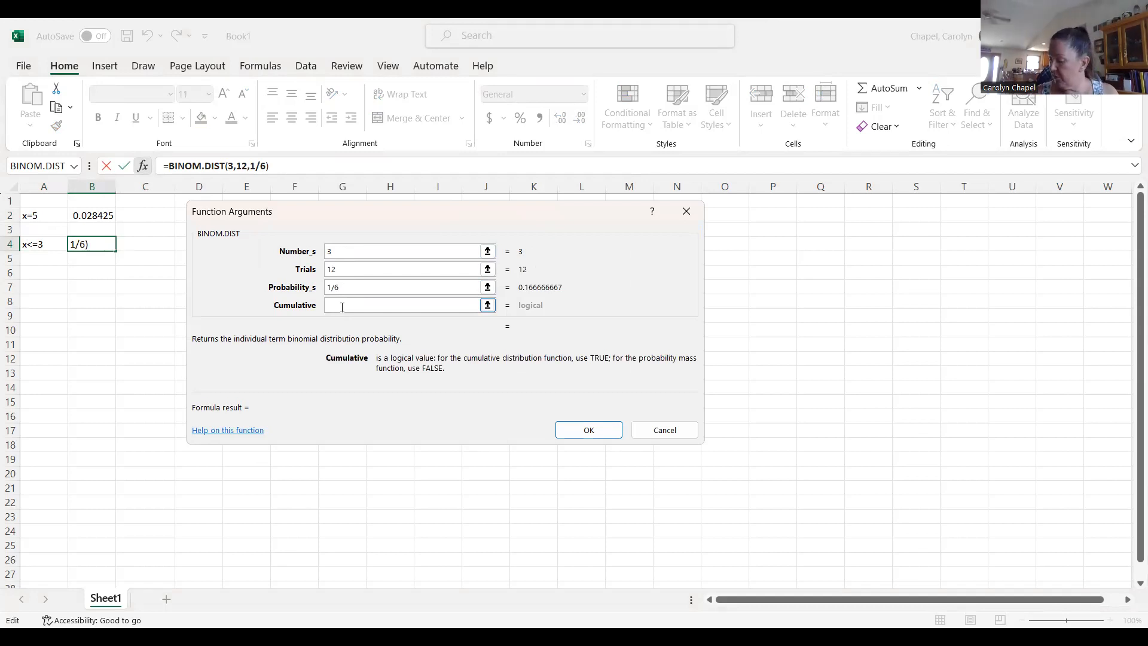
{"action": "type", "text": "true"}
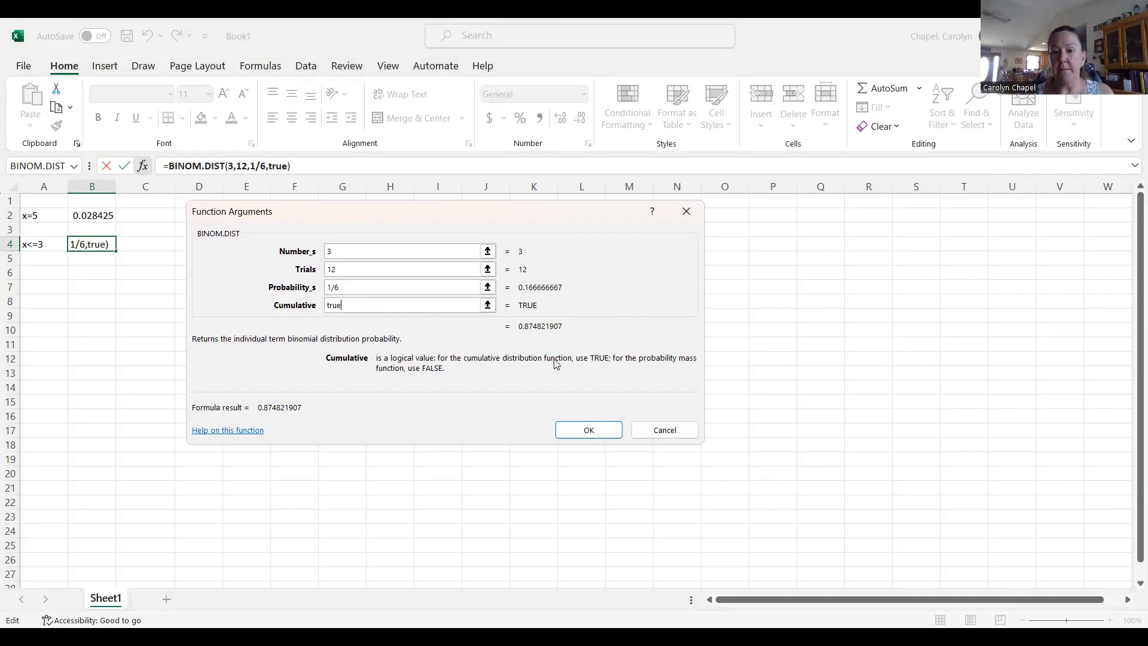
{"action": "left_click", "coordinate": [597, 429]}
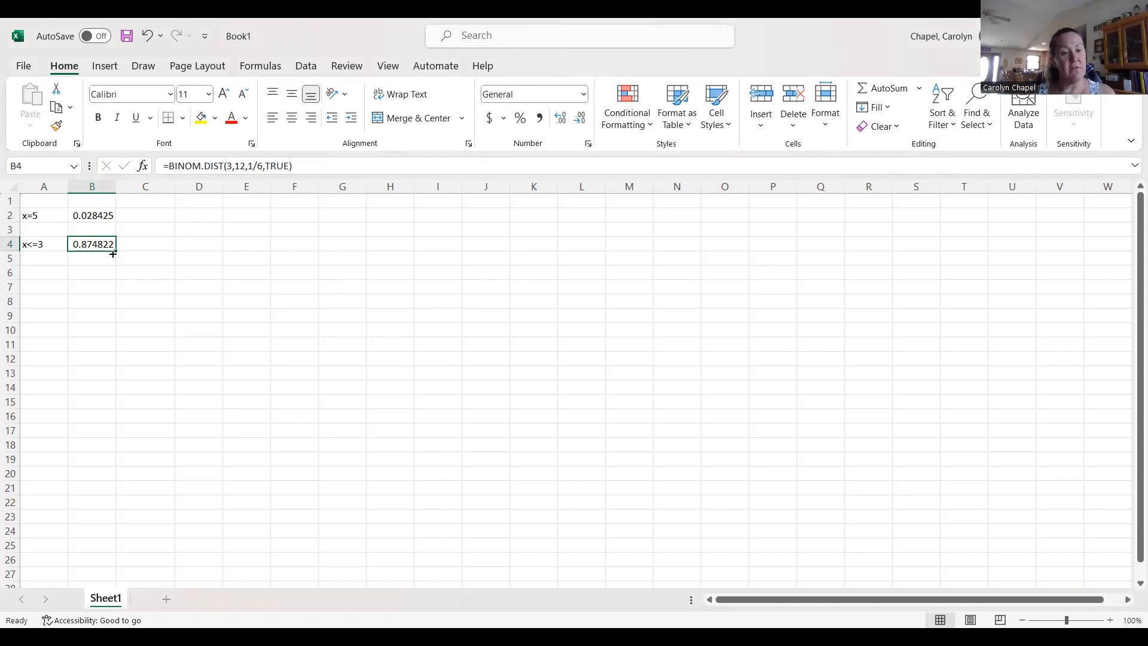
Auto-fit the width of column B and enter the label "x>=5" in cell A6.
{"action": "left_click", "coordinate": [116, 183]}
{"action": "double_click", "coordinate": [116, 182]}
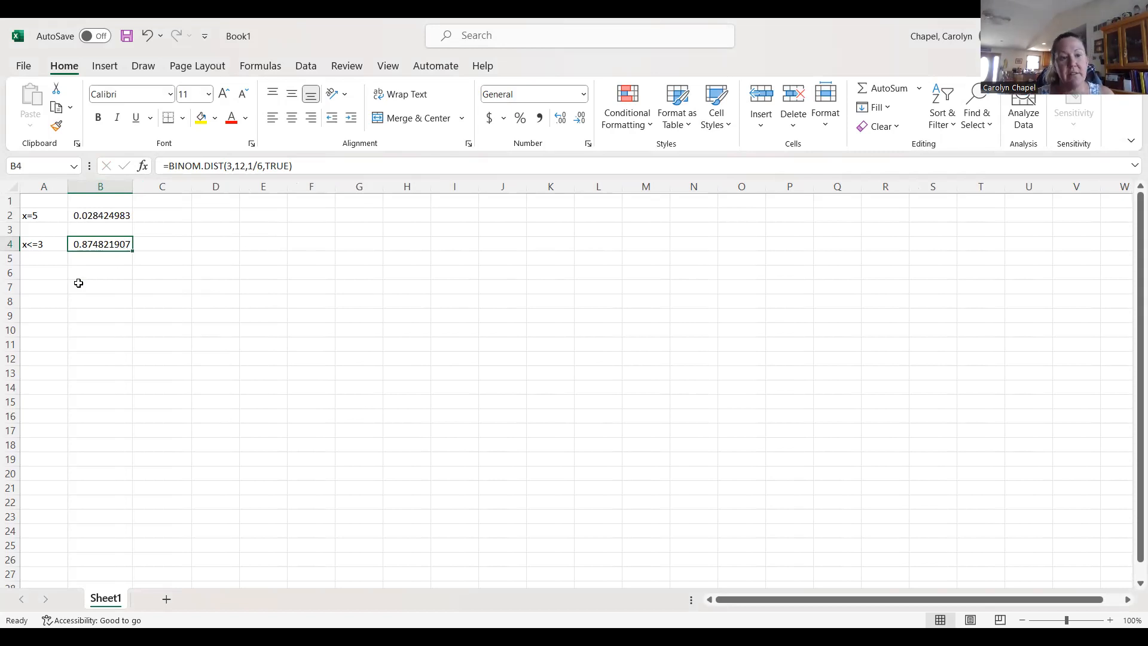
{"action": "left_click", "coordinate": [37, 273]}
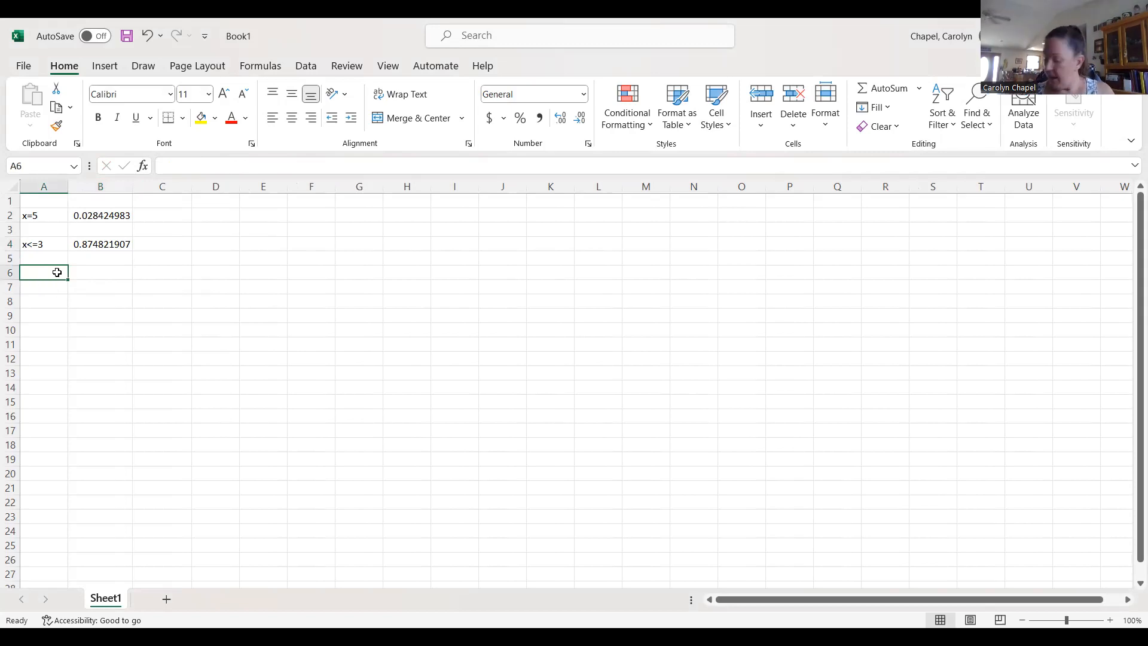
{"action": "type", "text": "x"}
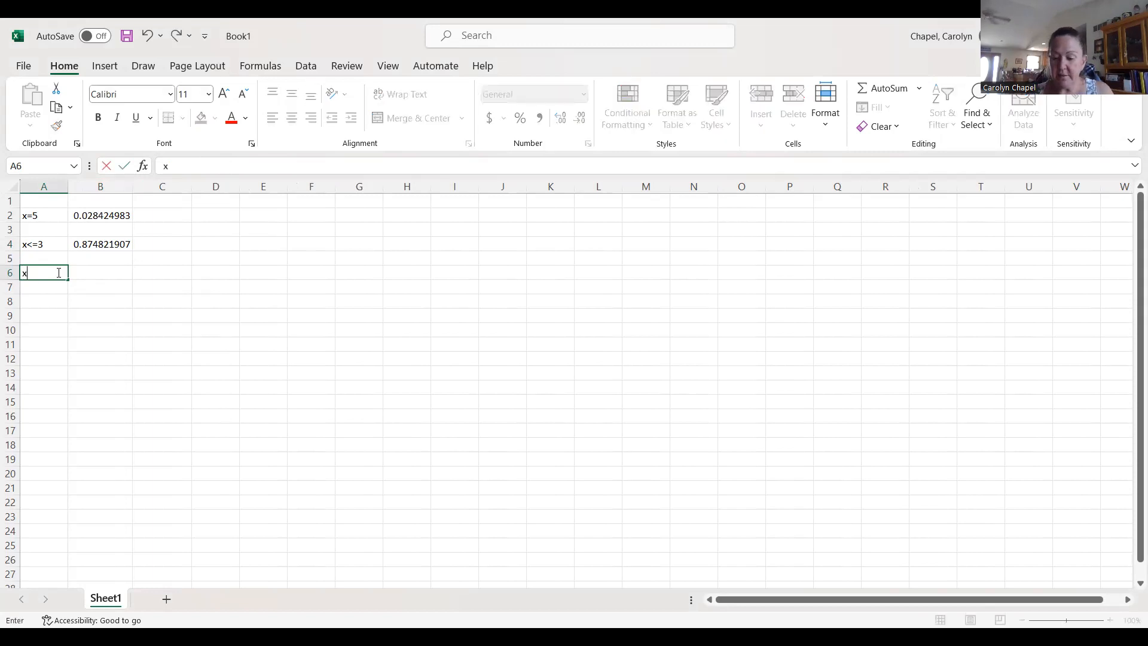
{"action": "type", "text": ">="}
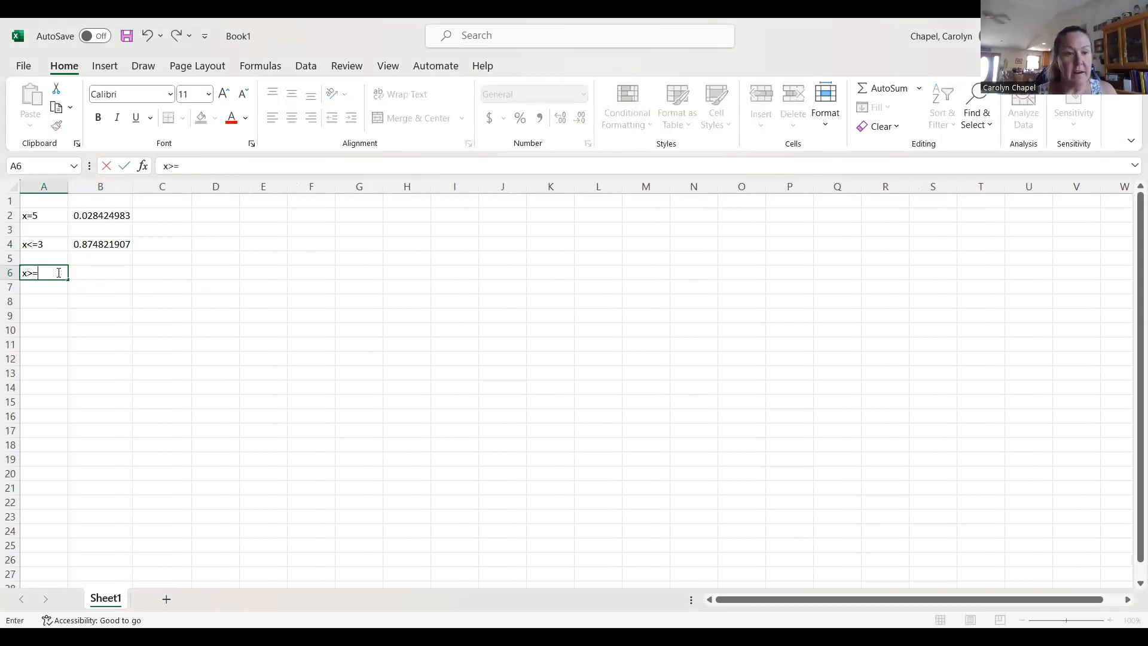
{"action": "type", "text": "5"}
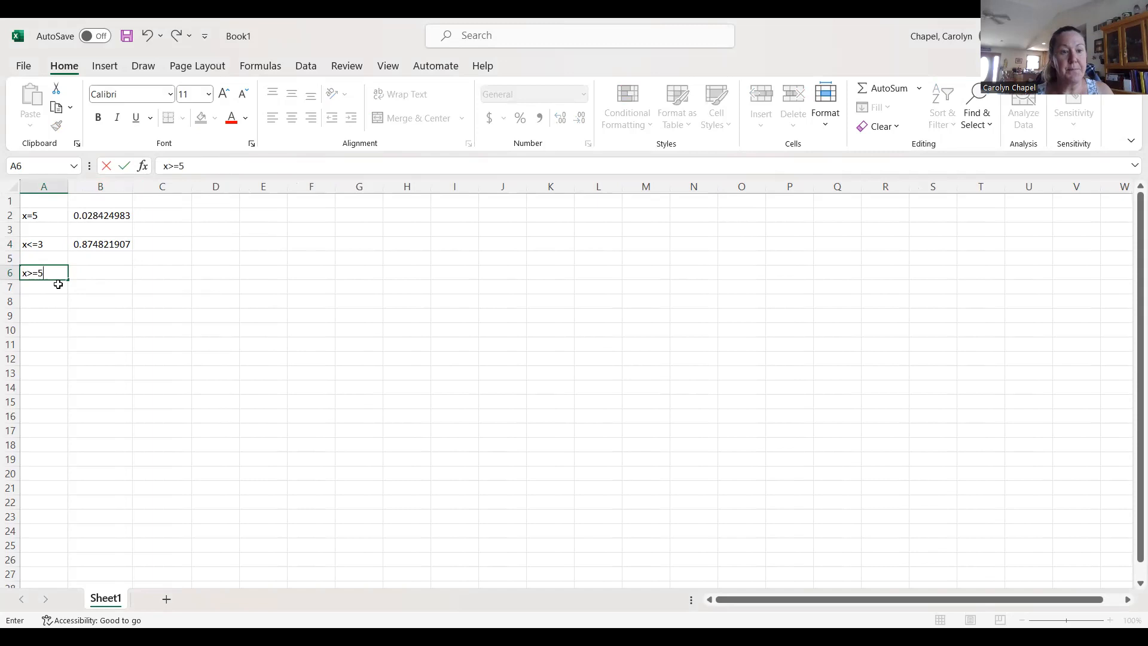
Insert the BINOM.DIST function from the Statistical category into cell B6.
{"action": "left_click", "coordinate": [124, 274]}
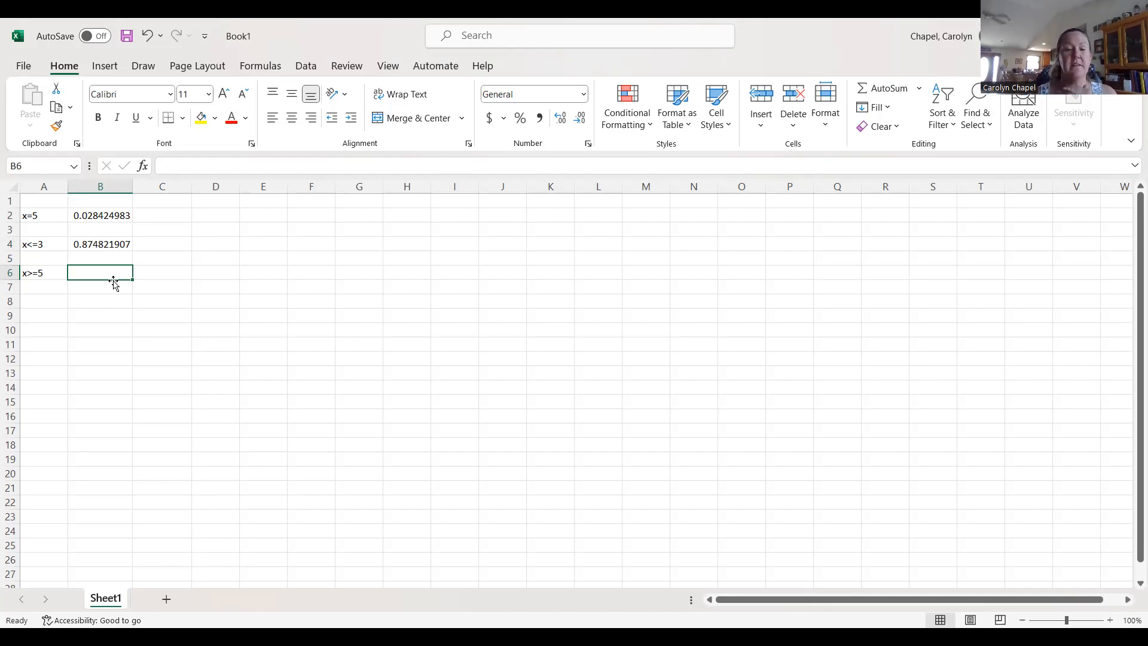
{"action": "left_click", "coordinate": [143, 168]}
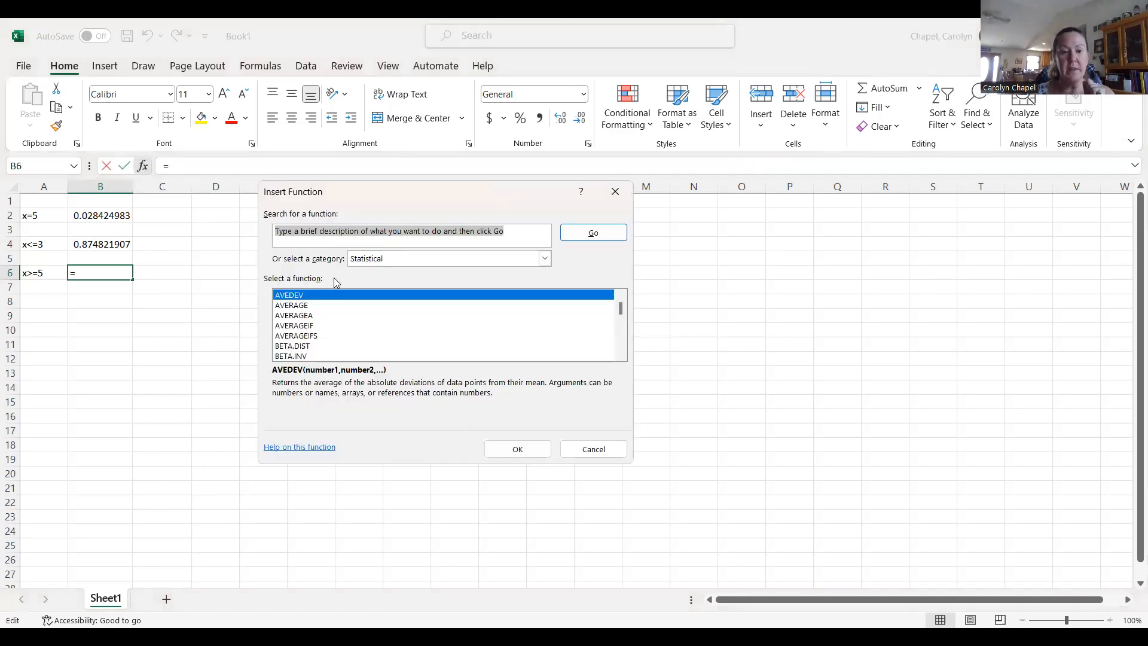
{"action": "scroll", "coordinate": [325, 323], "scroll_direction": "down", "scroll_amount": 1}
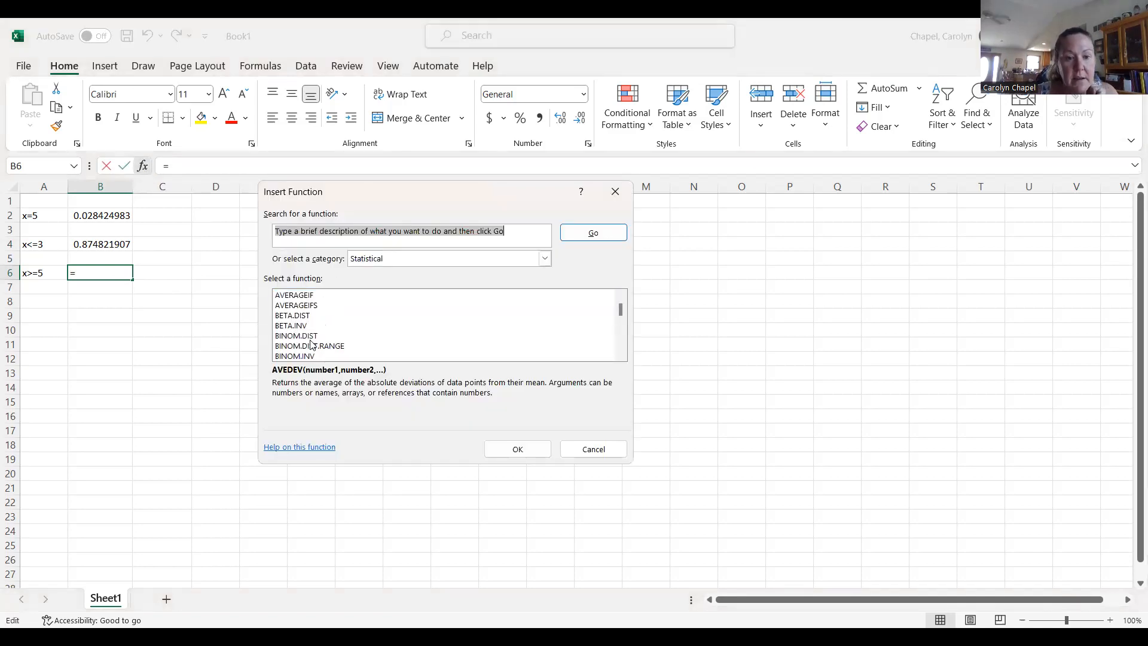
{"action": "left_click", "coordinate": [311, 337]}
{"action": "left_click", "coordinate": [535, 450]}
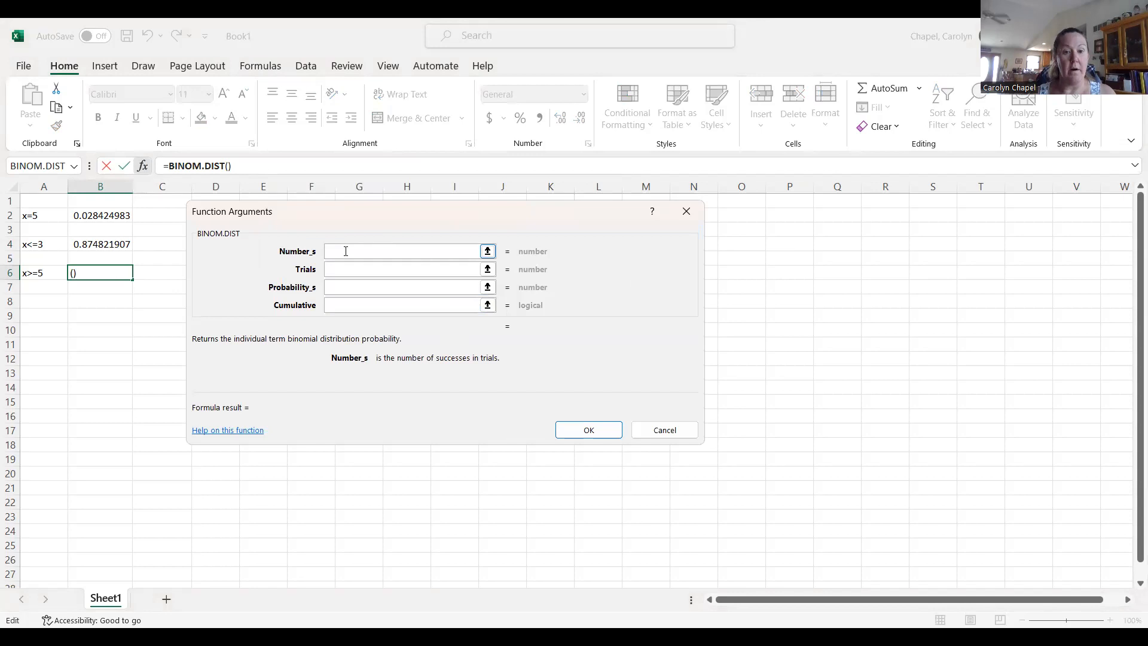
Set the B6 function's arguments to 4 successes, 12 trials, probability 1/6 and cumulative "trus", and enter the formula.
{"action": "type", "text": "4"}
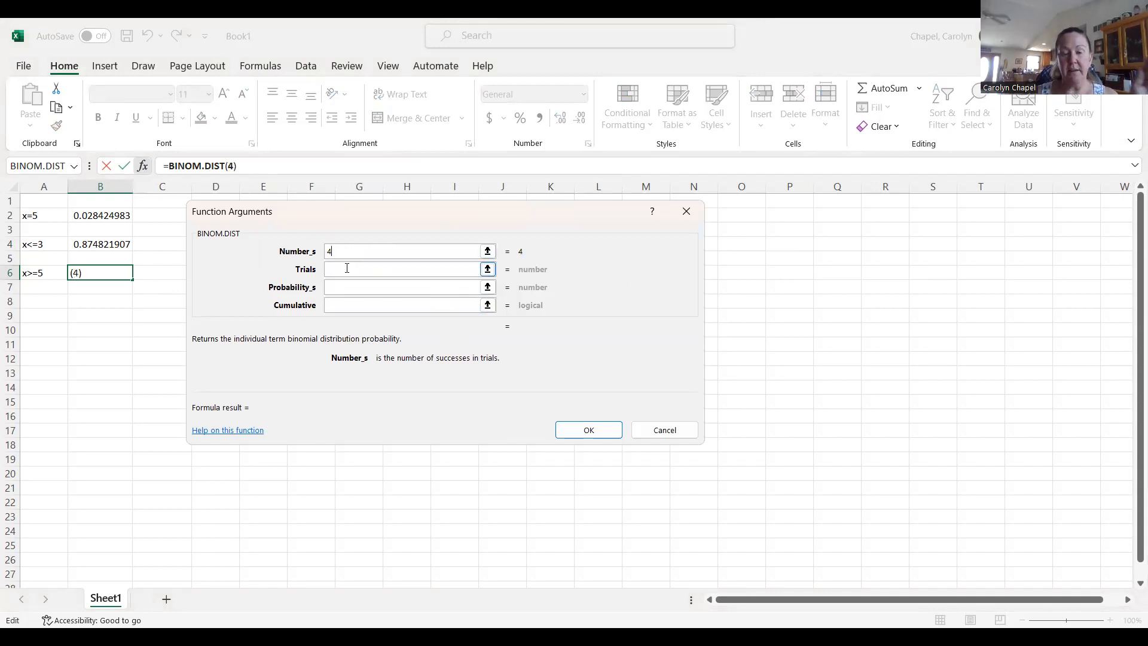
{"action": "left_click", "coordinate": [348, 269]}
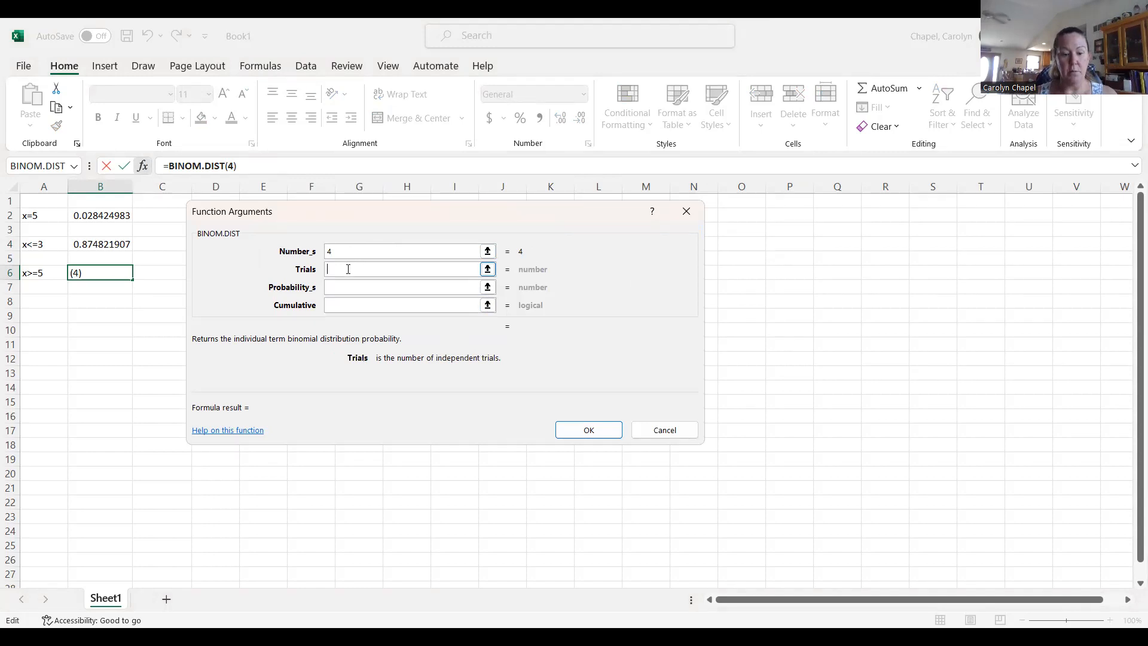
{"action": "type", "text": "12"}
{"action": "left_click", "coordinate": [350, 284]}
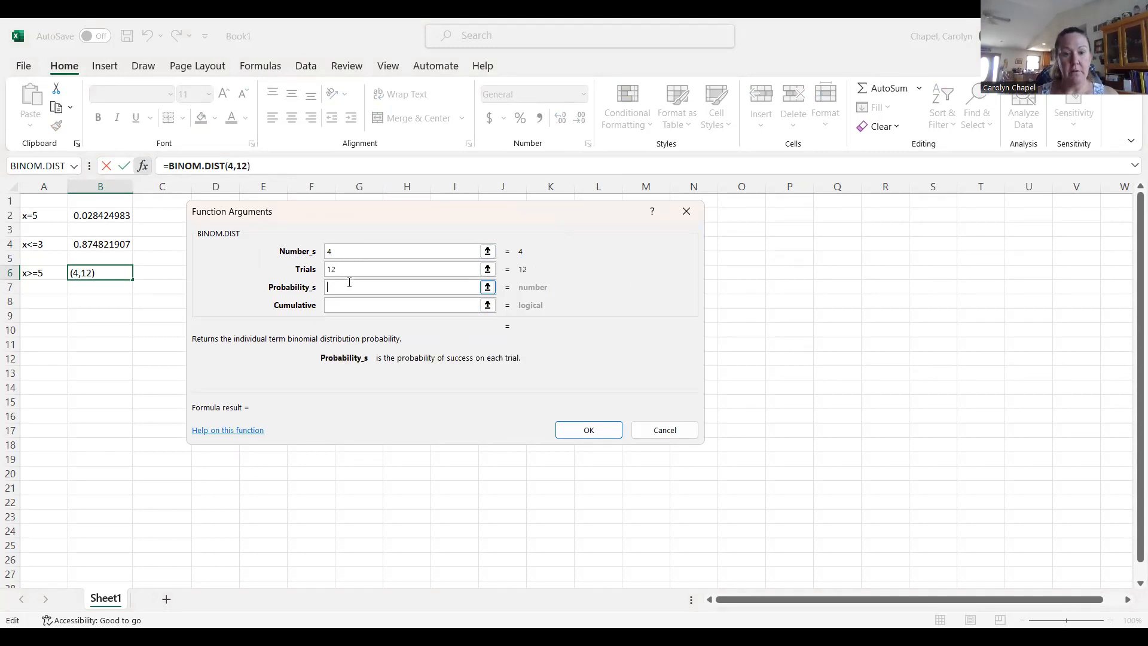
{"action": "type", "text": "1/6"}
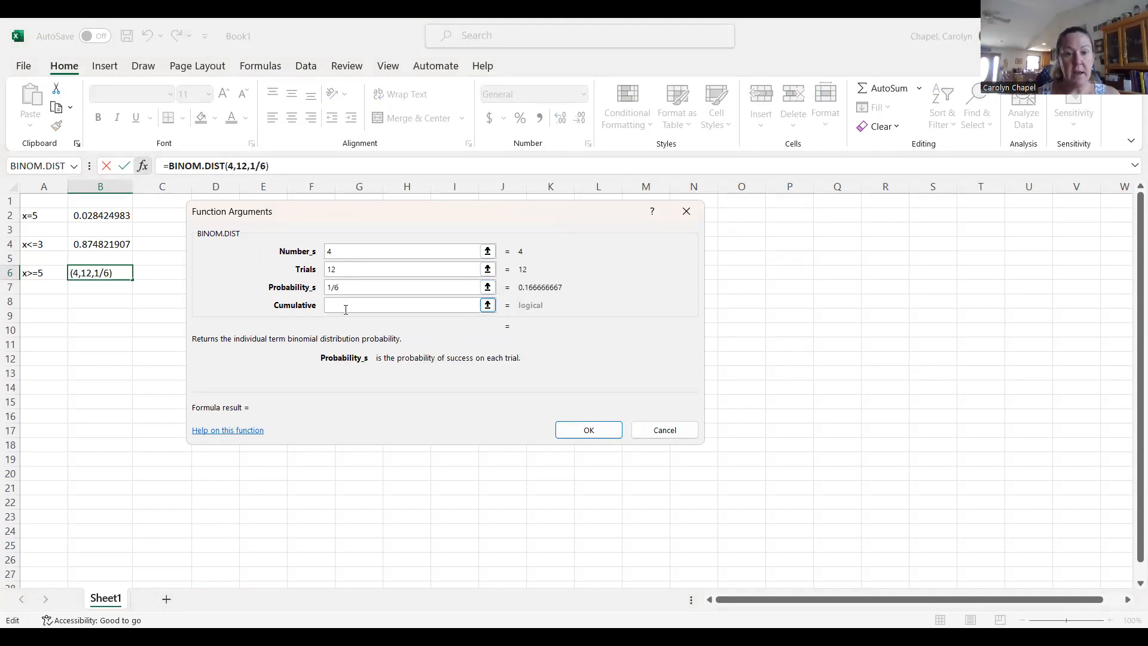
{"action": "left_click", "coordinate": [342, 301]}
{"action": "type", "text": "trus"}
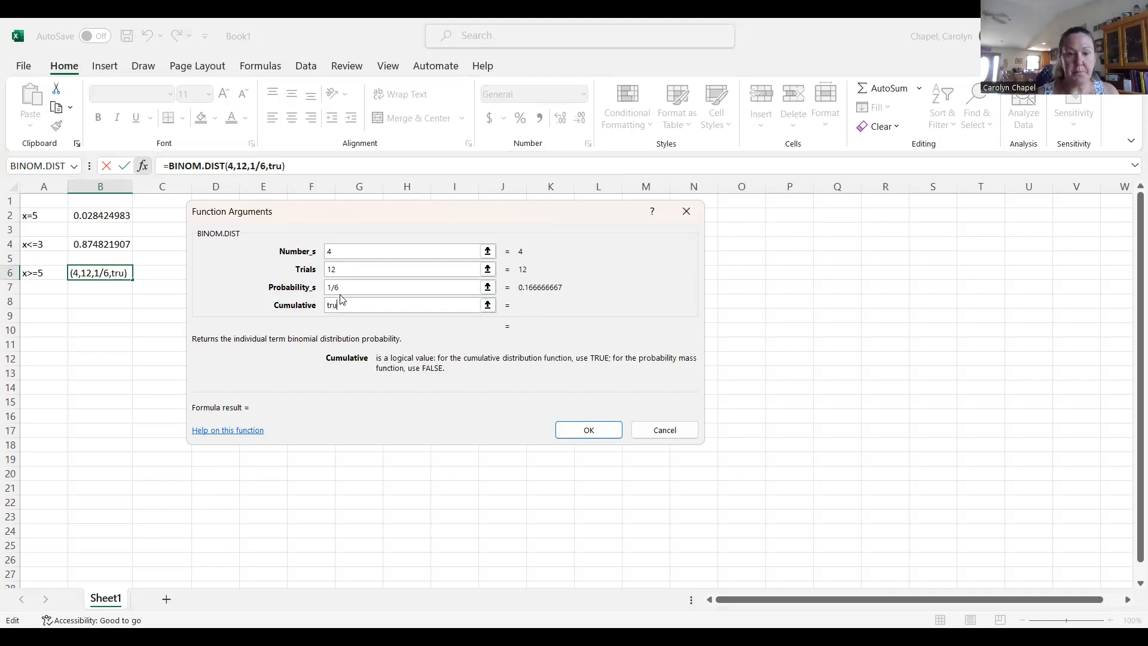
{"action": "left_click", "coordinate": [597, 437]}
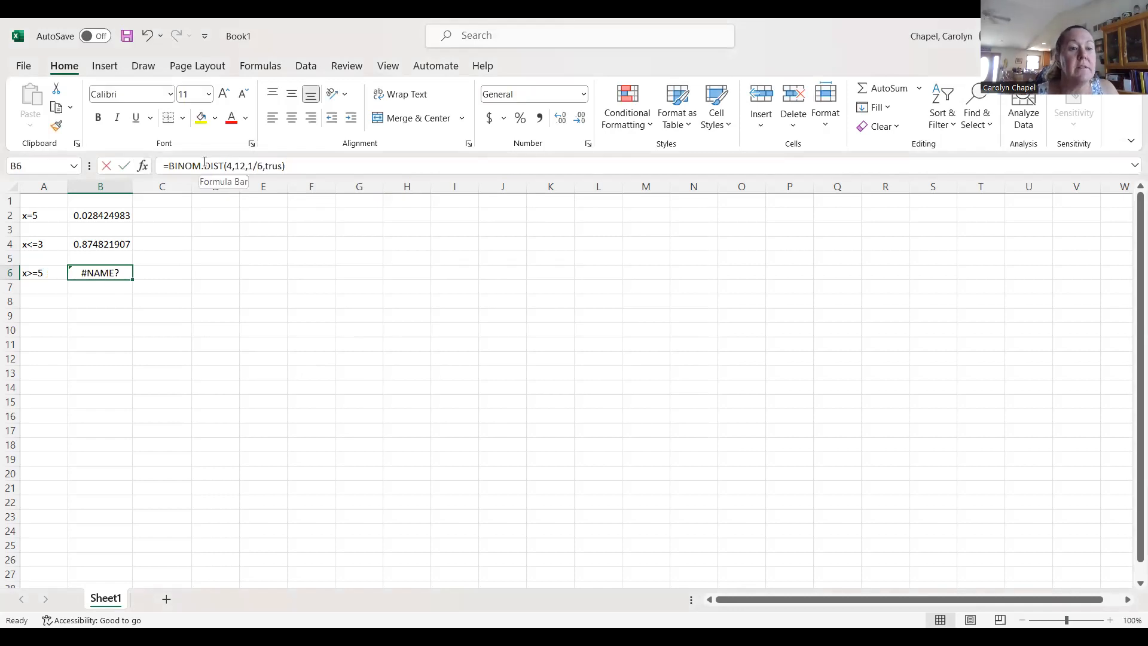
Correct the cumulative argument in the B6 formula to "true".
{"action": "double_click", "coordinate": [102, 274]}
{"action": "left_click", "coordinate": [288, 168]}
{"action": "key", "text": "BackSpace"}
{"action": "type", "text": "e"}
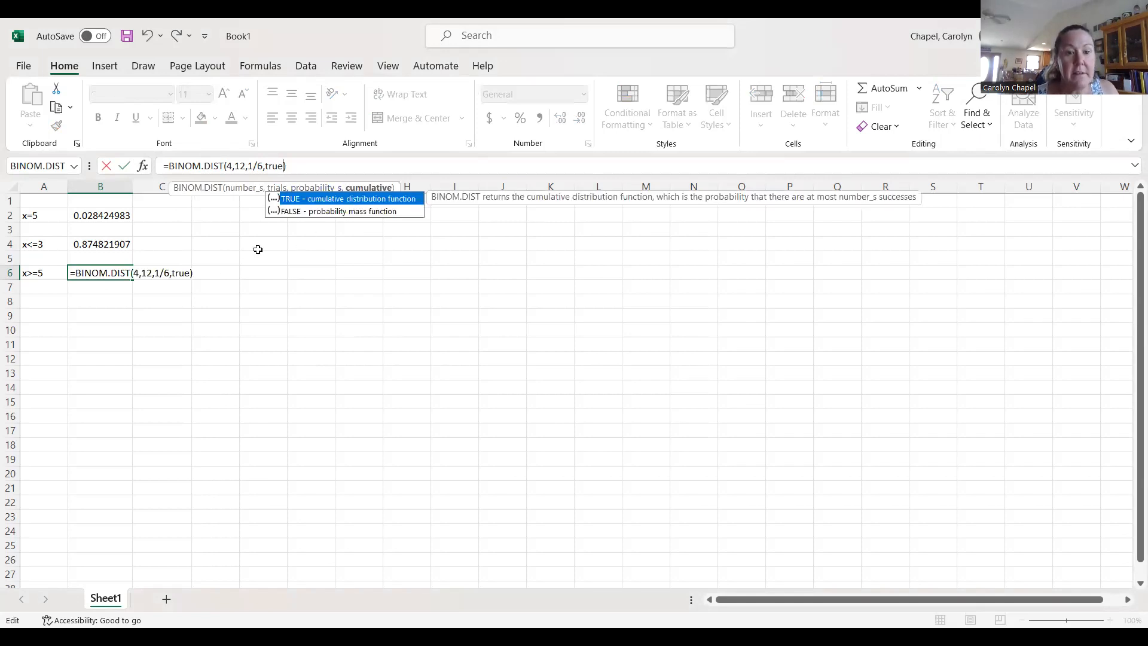
{"action": "key", "text": "Return"}
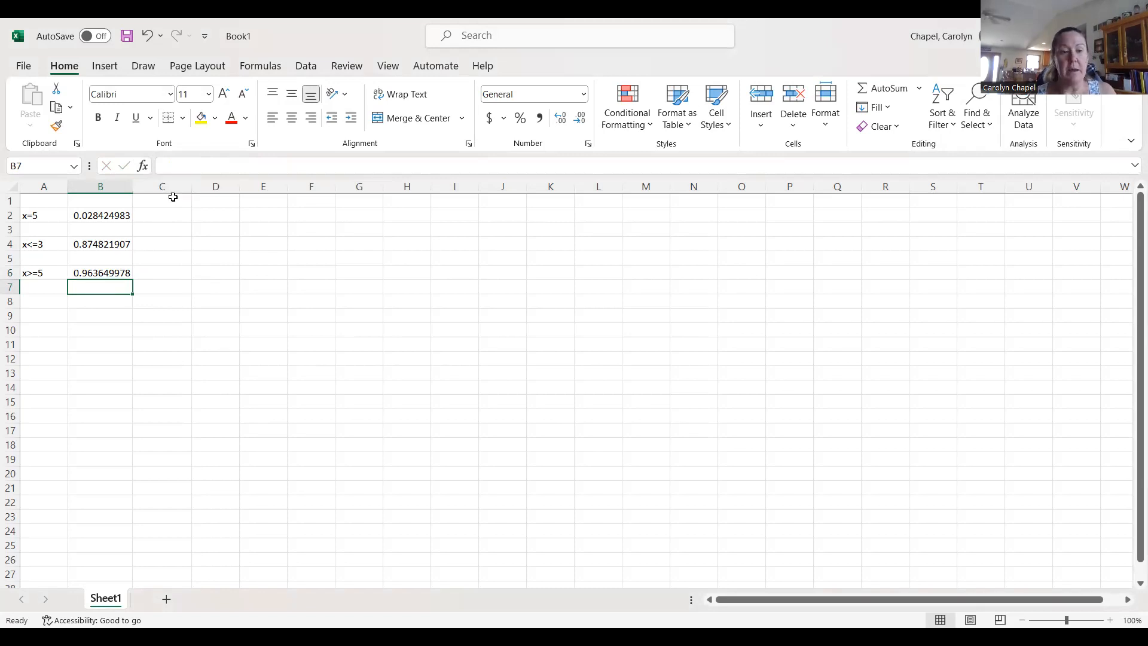
Calculate the complement of the B6 probability in cell B7 with the formula =1-B6.
{"action": "type", "text": "="}
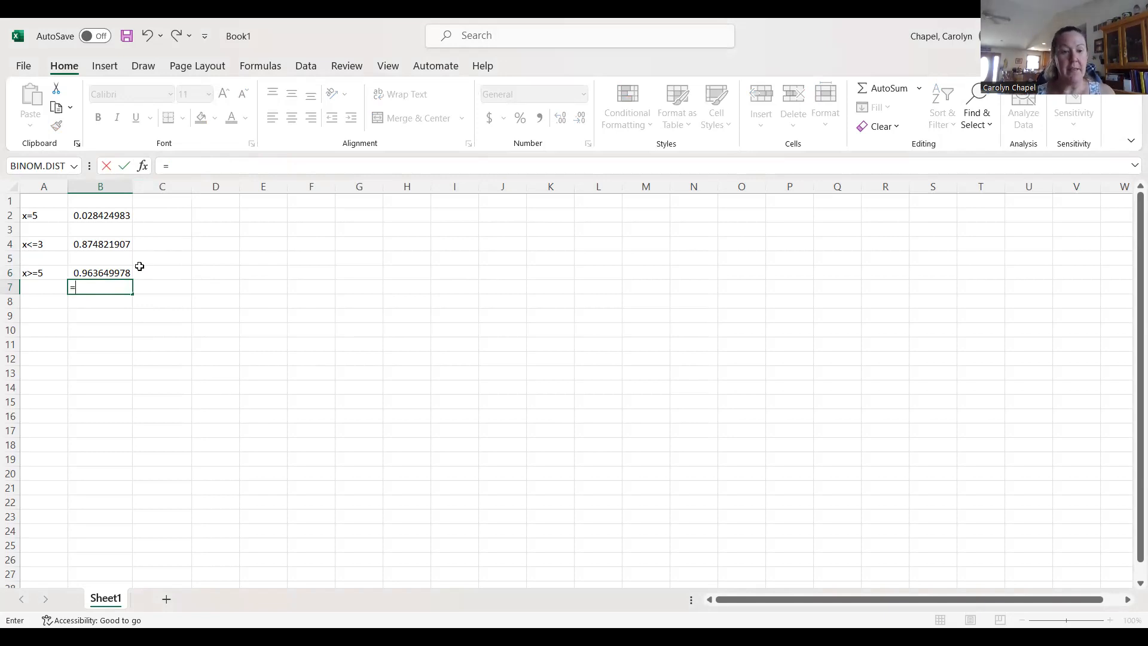
{"action": "type", "text": "1"}
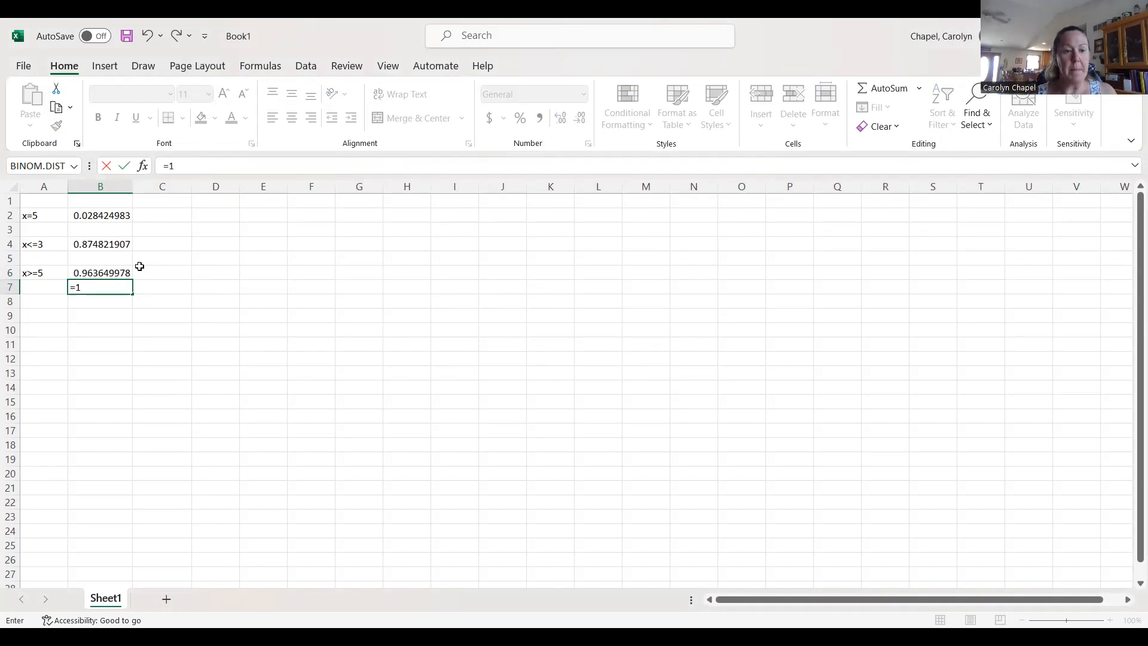
{"action": "type", "text": "-"}
{"action": "left_click", "coordinate": [102, 273]}
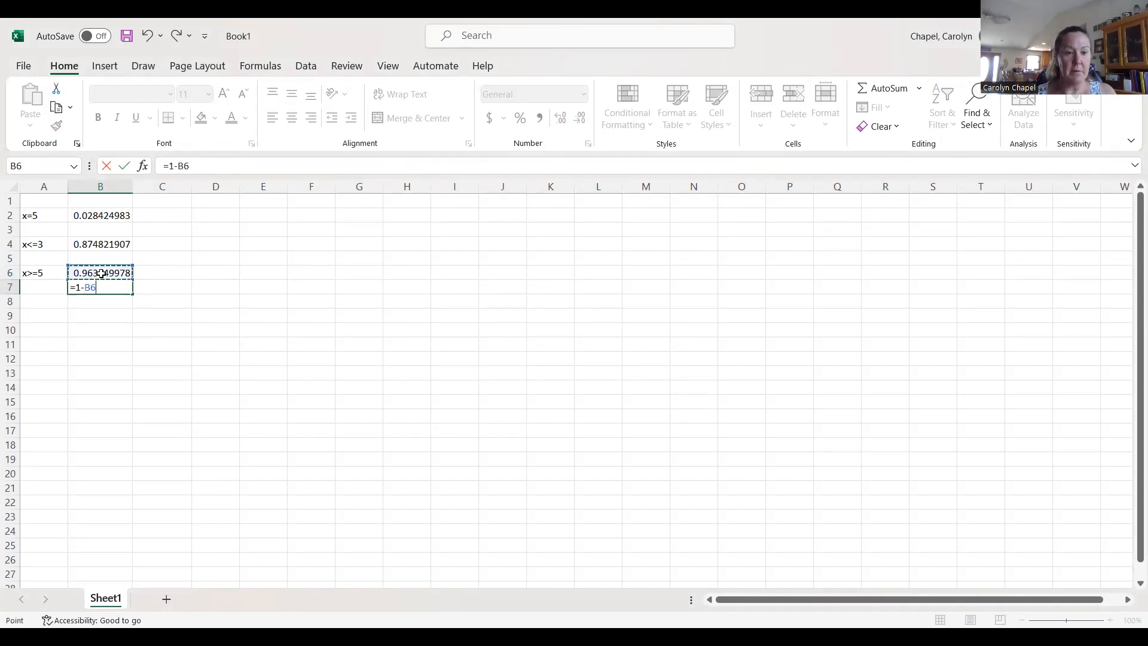
{"action": "key", "text": "Return"}
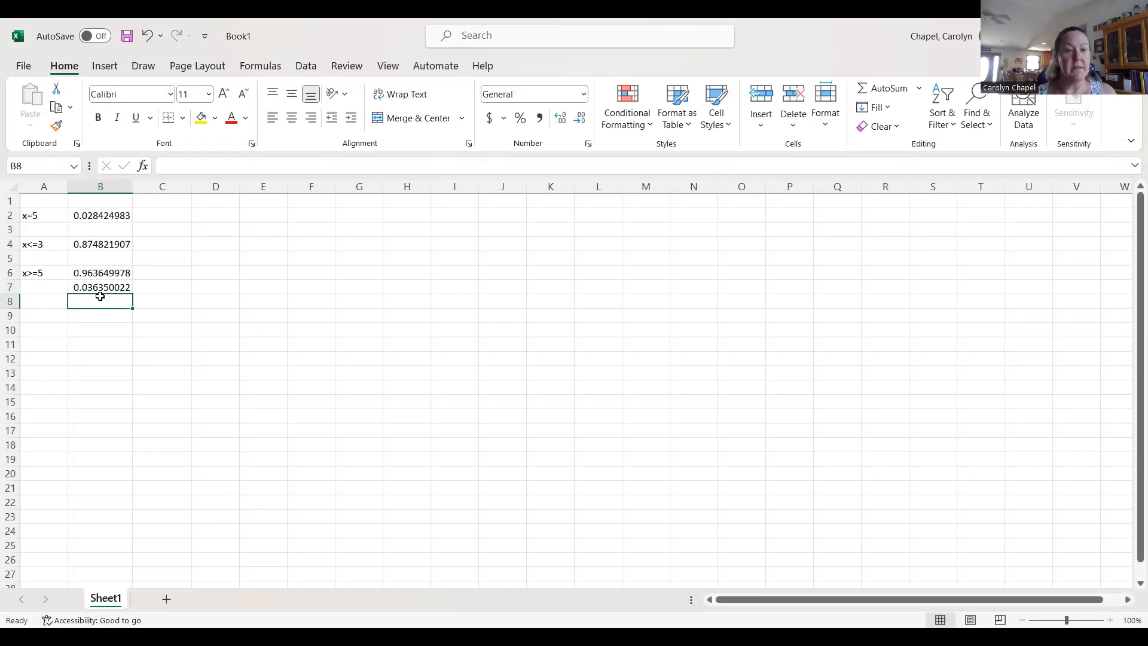
Start a formula in cell C6 with "=1-" and insert the Statistical function BINOM.DIST after it.
{"action": "left_click", "coordinate": [167, 275]}
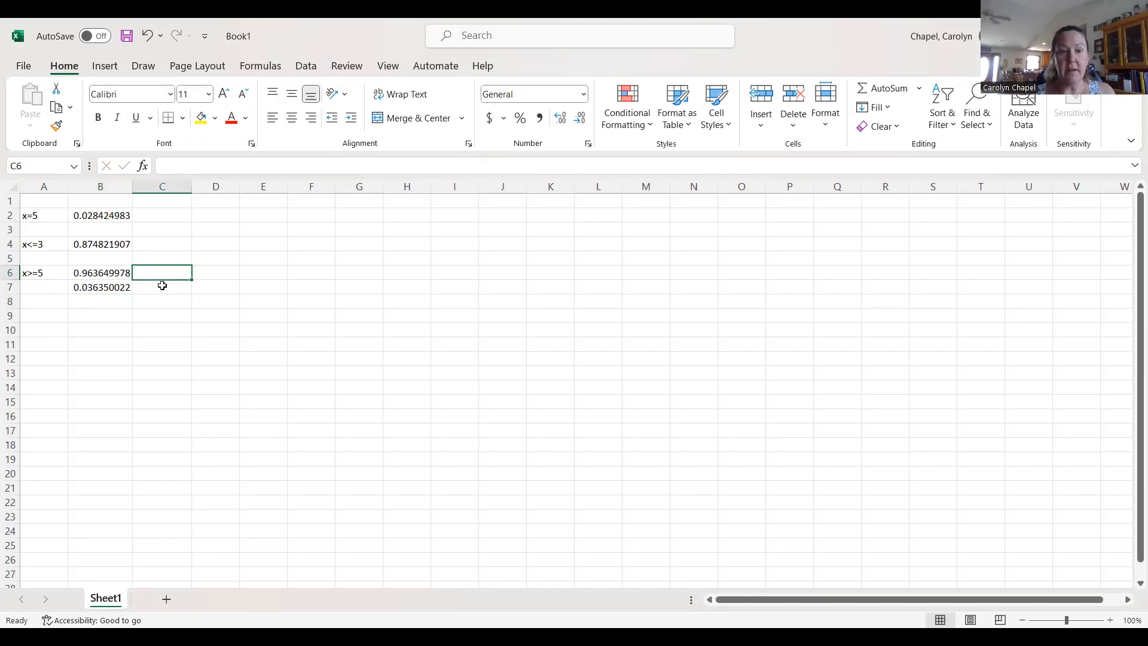
{"action": "type", "text": "="}
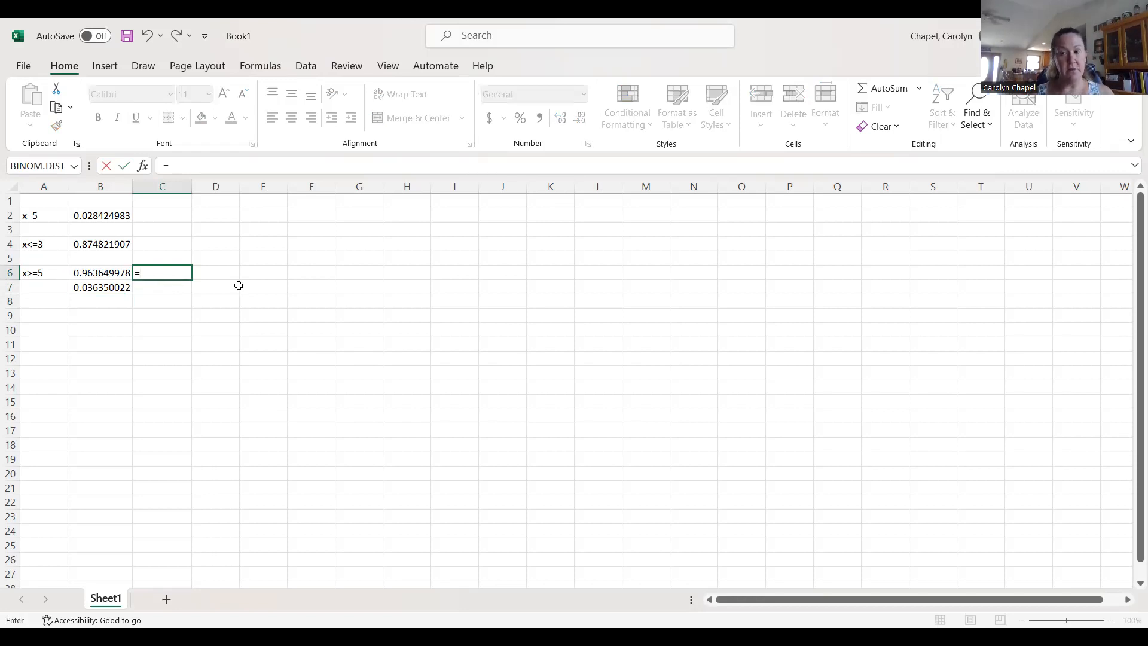
{"action": "type", "text": "1-"}
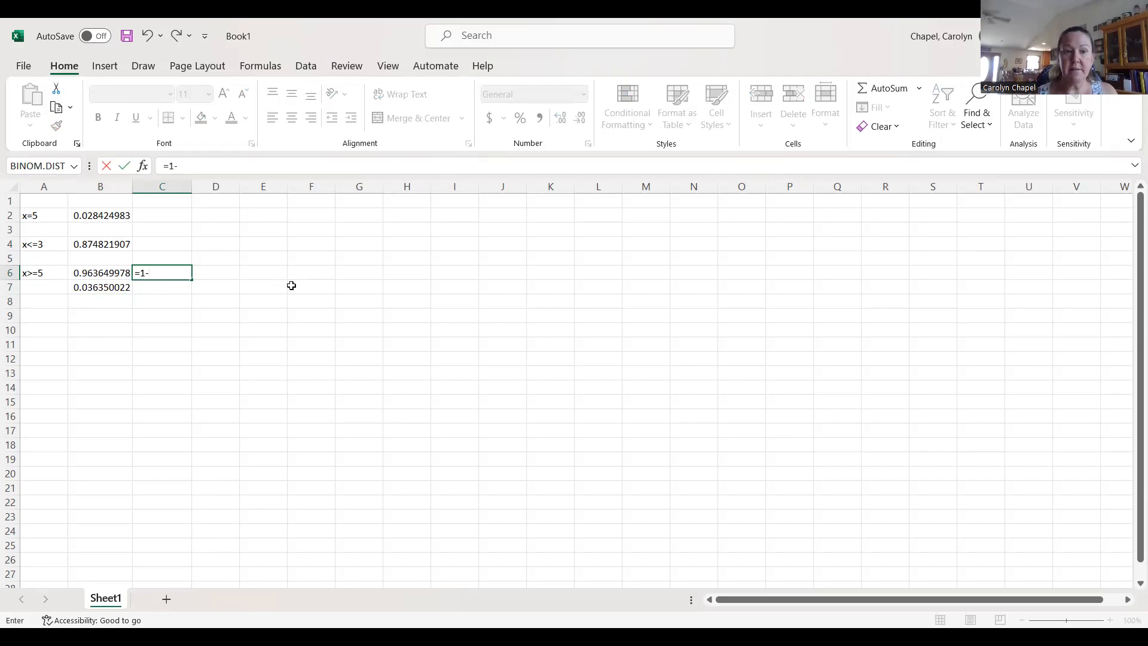
{"action": "left_click", "coordinate": [143, 166]}
{"action": "scroll", "coordinate": [341, 325], "scroll_direction": "down", "scroll_amount": 1}
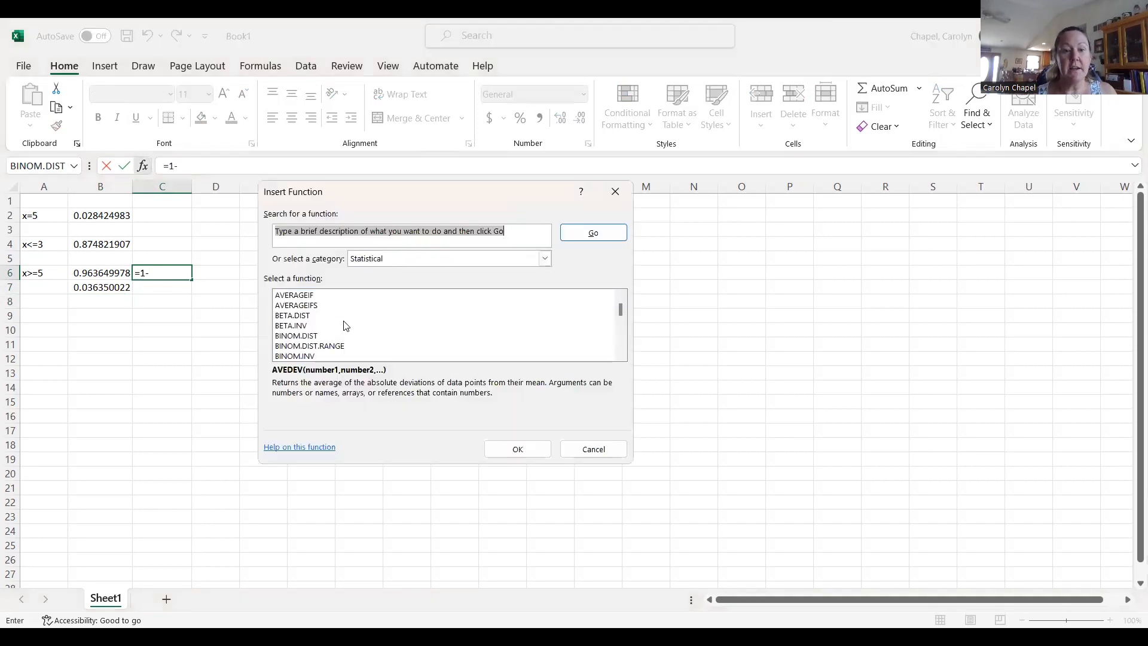
{"action": "left_click", "coordinate": [299, 338]}
{"action": "left_click", "coordinate": [522, 450]}
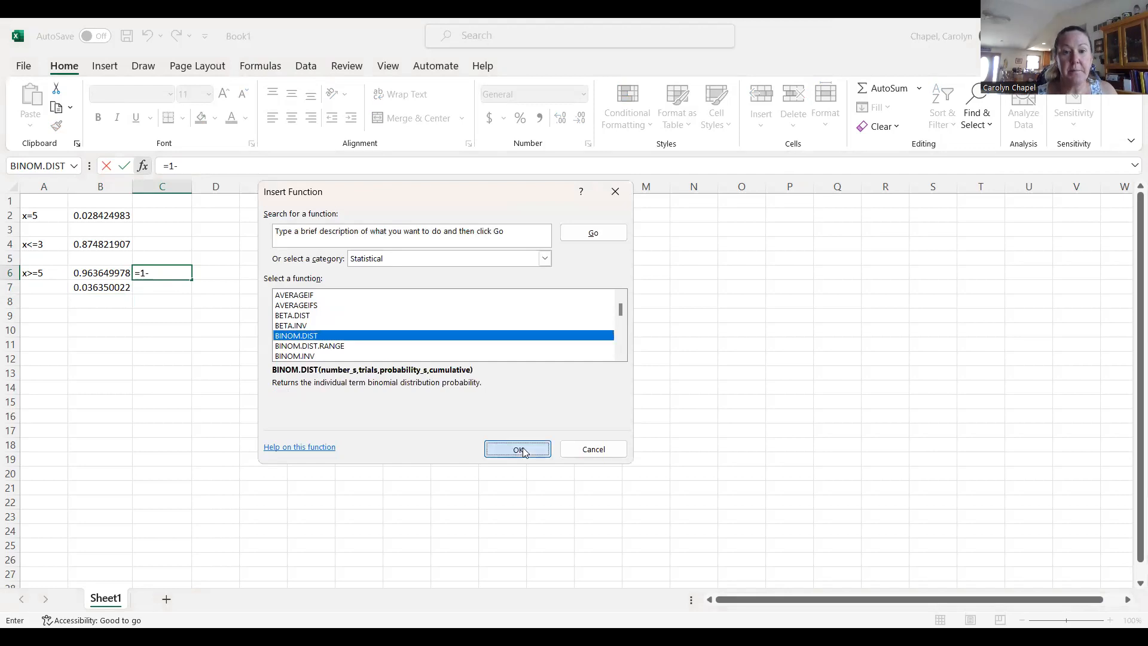
Complete the C6 formula with 4 successes, 12 trials, probability 1/6 and cumulative true, and enter it.
{"action": "type", "text": "4"}
{"action": "left_click", "coordinate": [337, 269]}
{"action": "type", "text": "12"}
{"action": "left_click", "coordinate": [344, 288]}
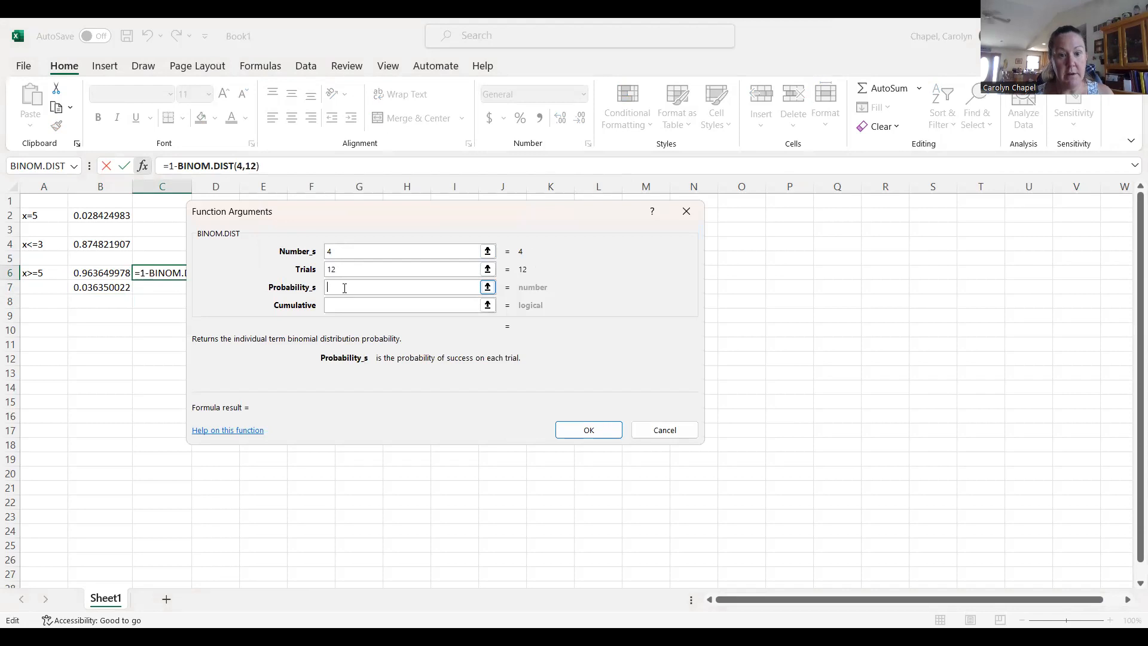
{"action": "type", "text": "1/6"}
{"action": "left_click", "coordinate": [333, 304]}
{"action": "type", "text": "true"}
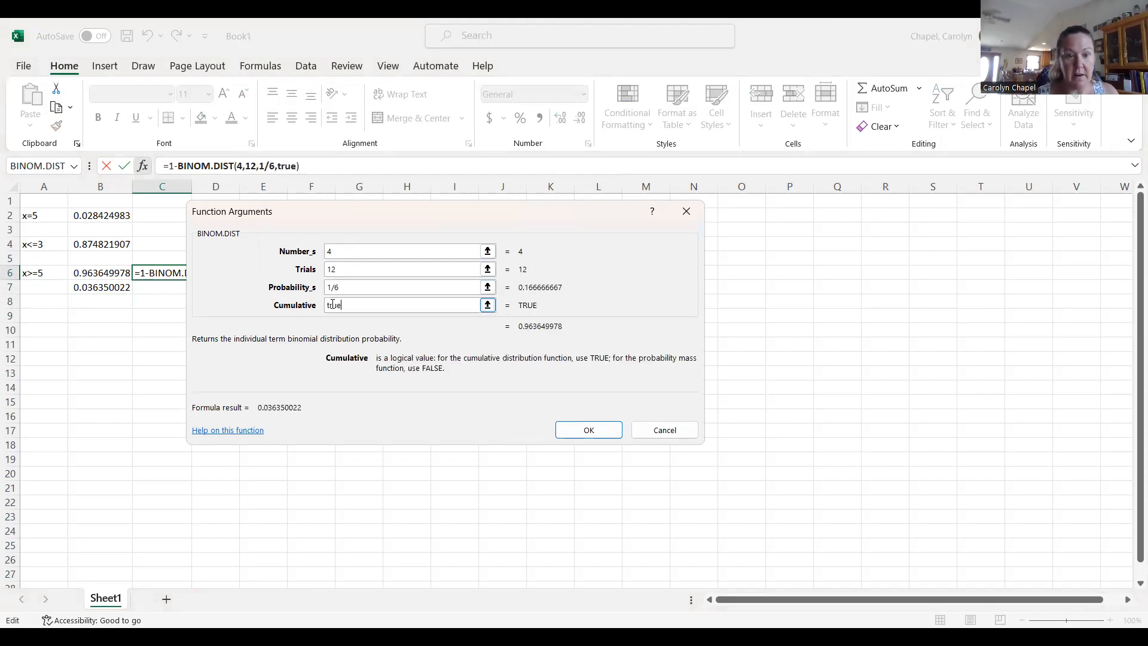
{"action": "left_click", "coordinate": [608, 433]}
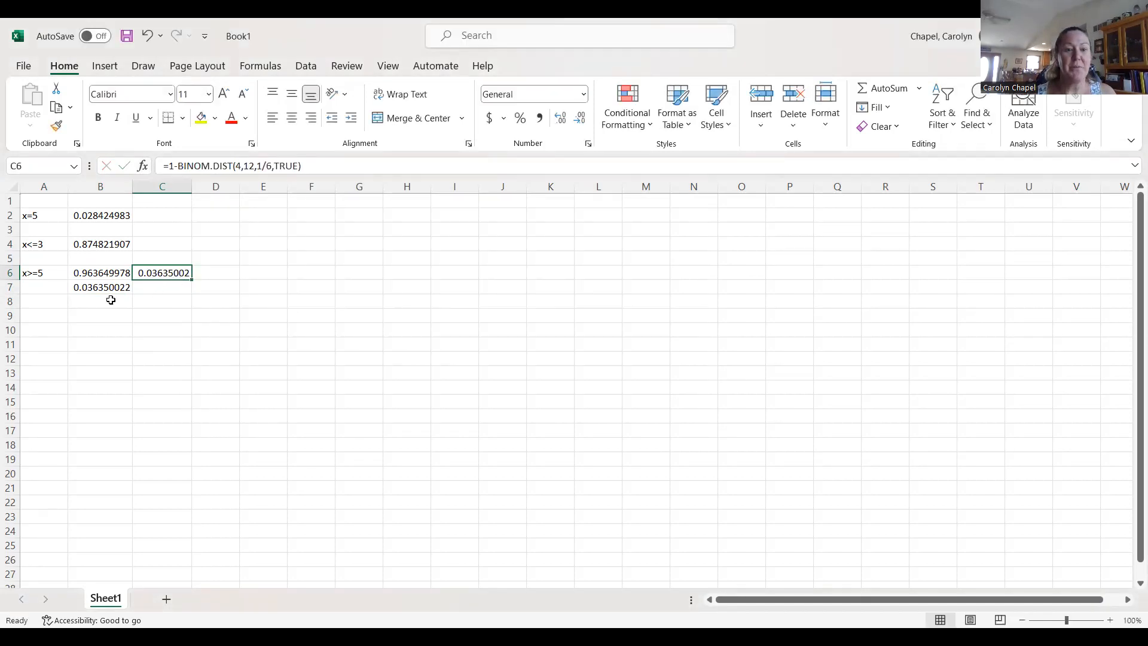